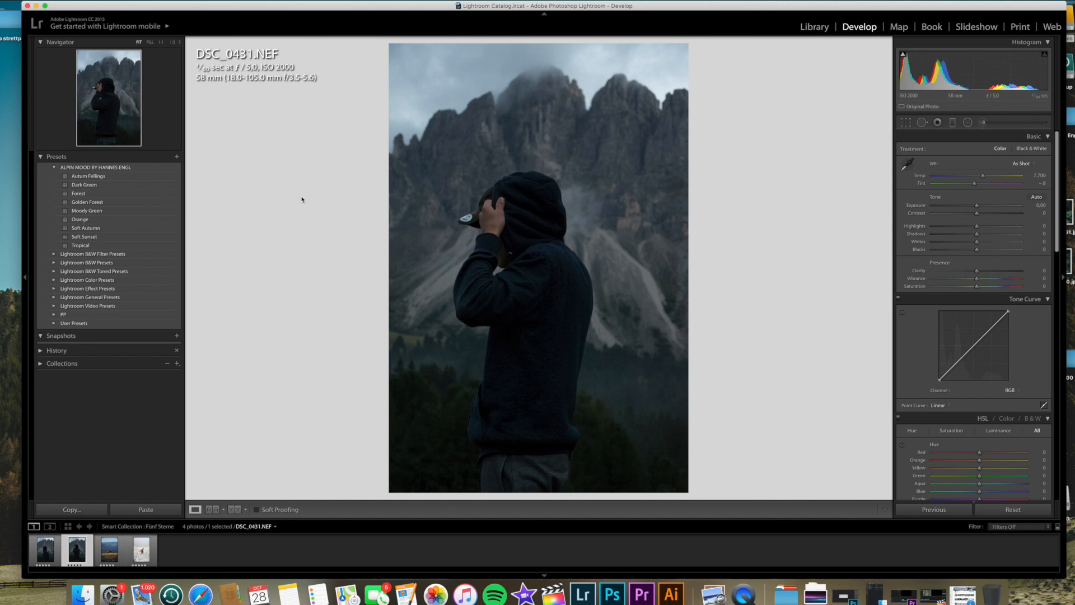
Apply the Golden Forest preset and set Highlights to −87, Shadows to +100, Whites to −3, Blacks to −20 and Contrast to +7.
left_click(134, 203)
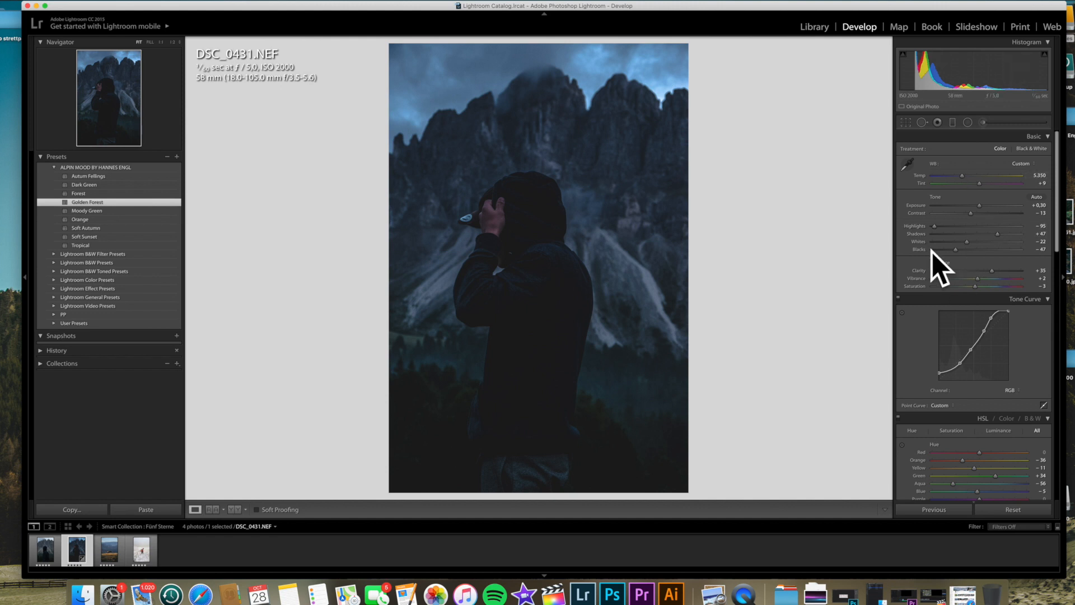
left_click_drag(997, 235, 939, 229)
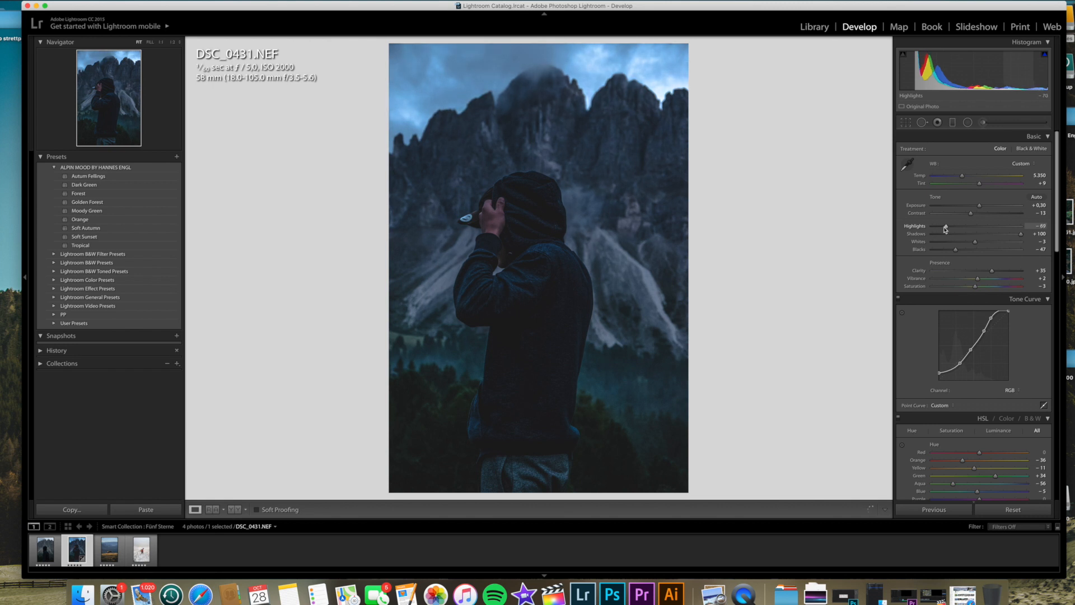
left_click_drag(956, 250, 964, 251)
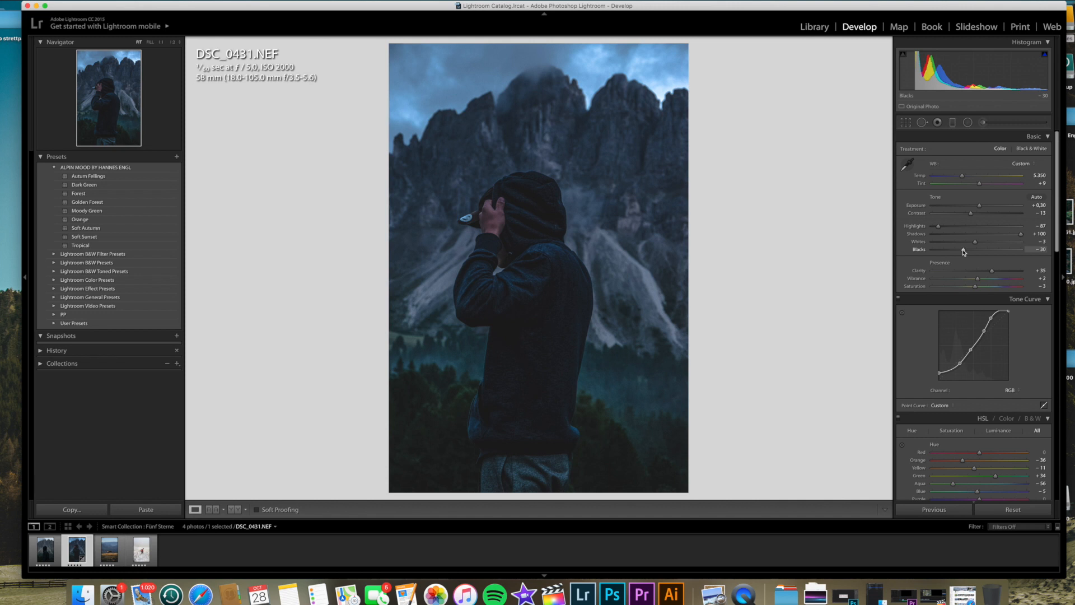
left_click_drag(963, 252, 968, 253)
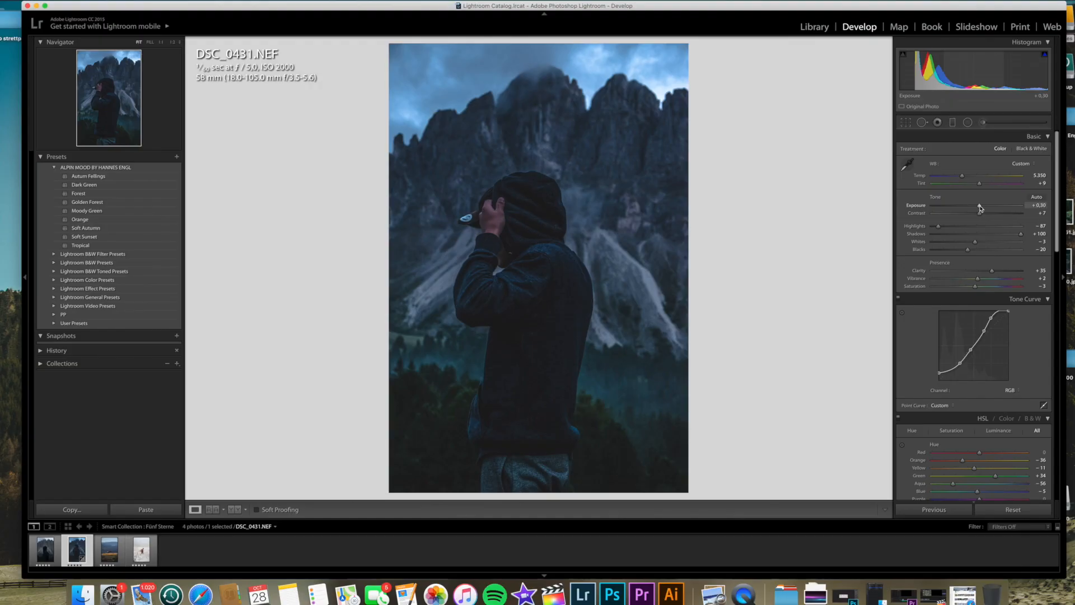
Raise the Exposure to +0.95 and warm the white balance to Temp 6,779 with Tint +6.
key("F2")
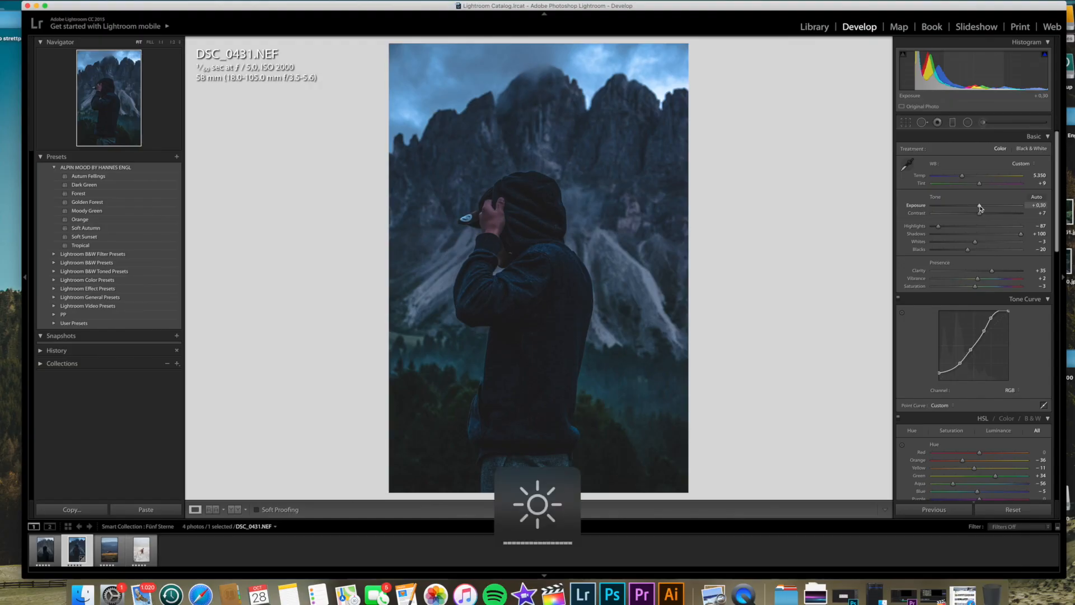
scroll(981, 206, "down", 1)
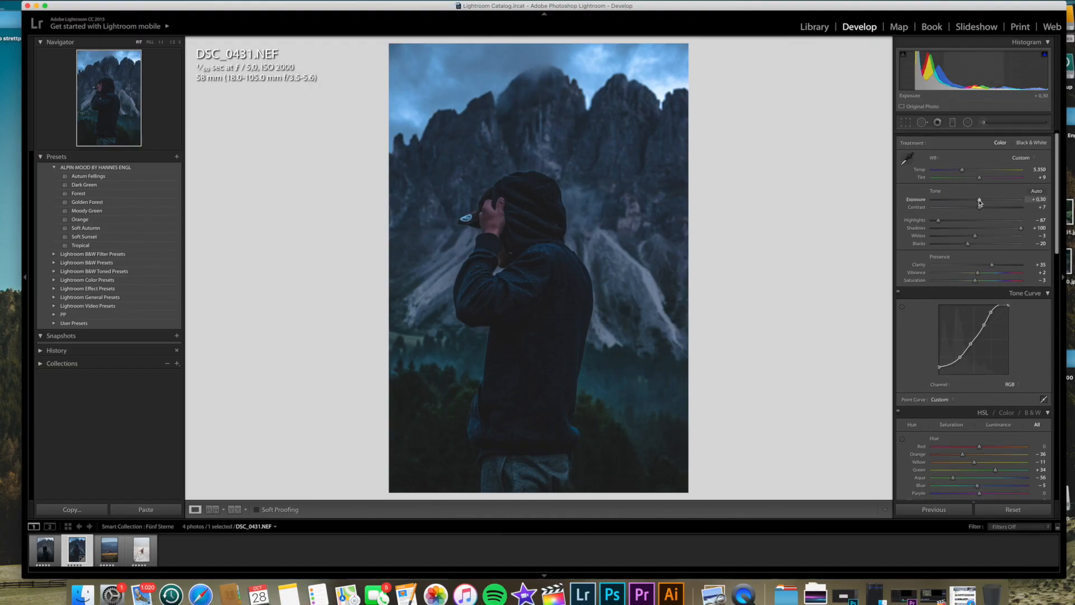
left_click_drag(981, 203, 965, 171)
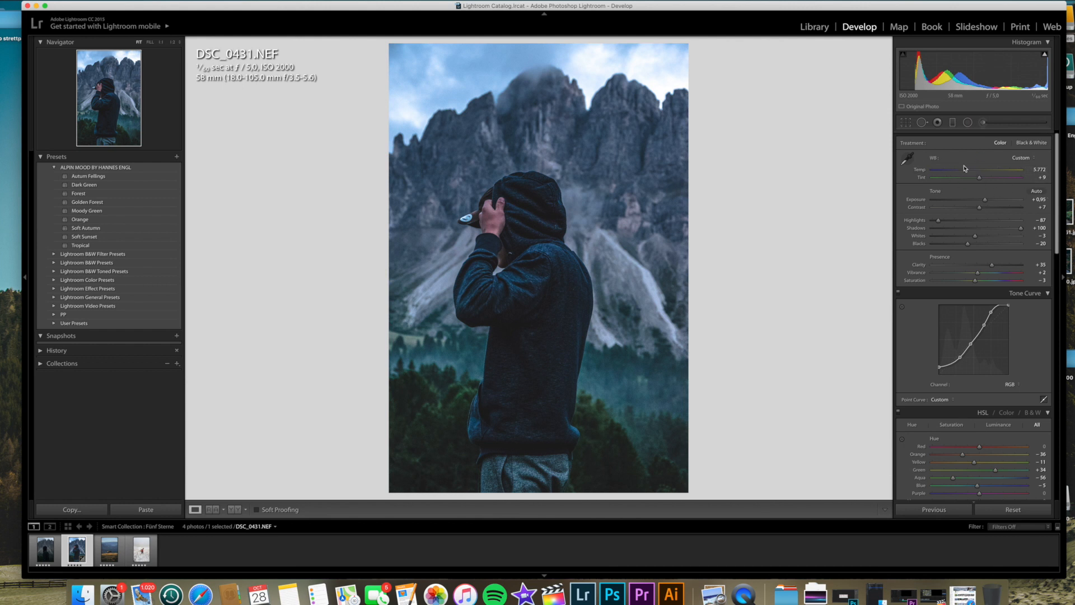
left_click_drag(966, 171, 979, 180)
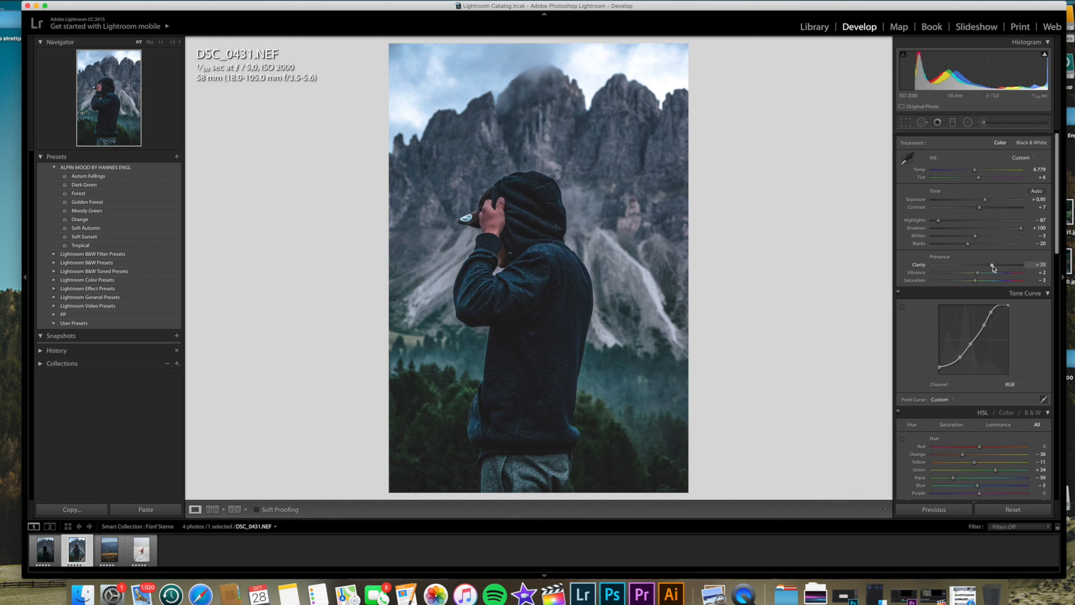
Set Clarity to +20, Vibrance to +11 and Saturation to −18.
left_click_drag(993, 267, 987, 269)
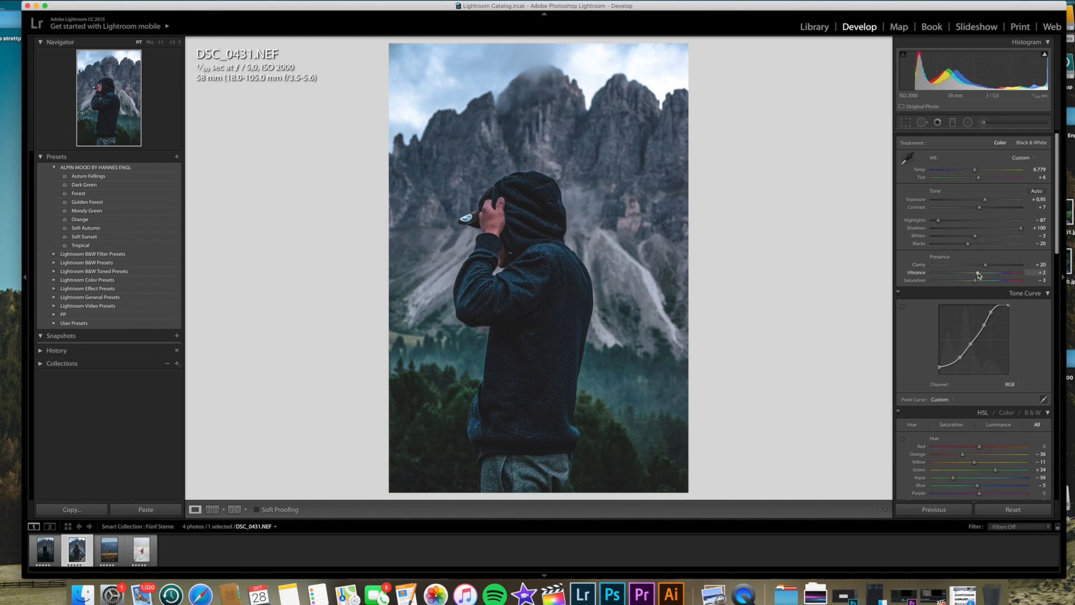
left_click_drag(978, 274, 981, 276)
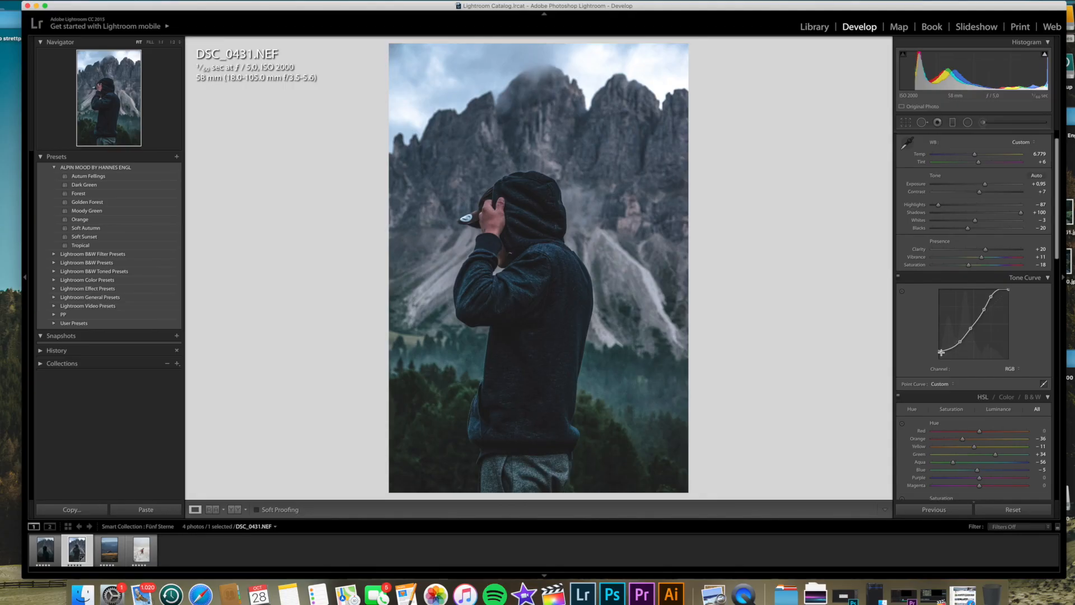
Fine-tune the highlight, shadow and black points of the RGB tone curve and raise the Exposure to +1.15.
left_click_drag(991, 296, 991, 300)
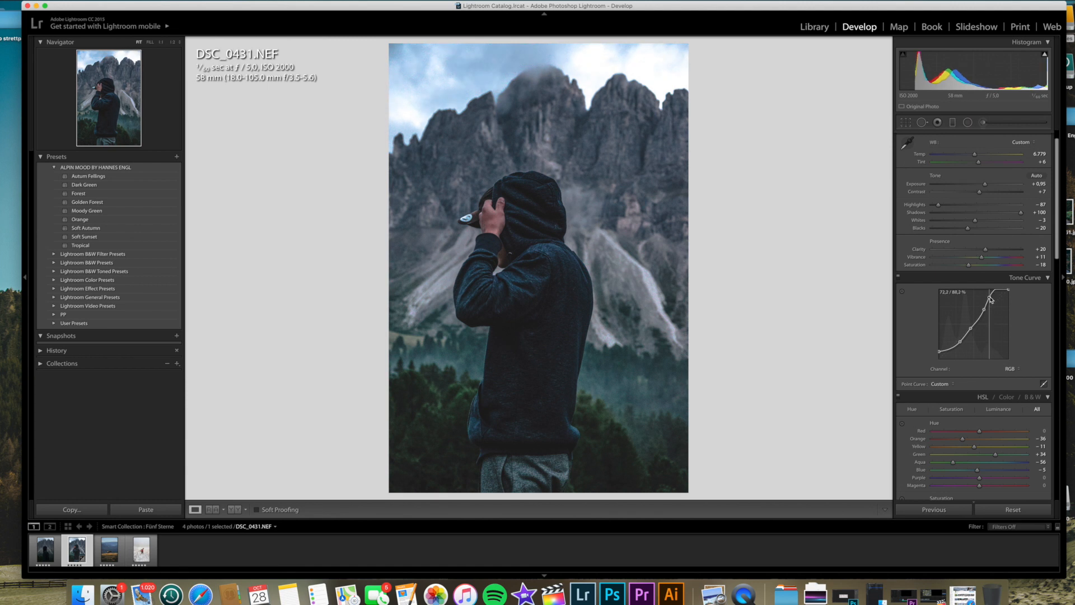
left_click_drag(990, 298, 993, 301)
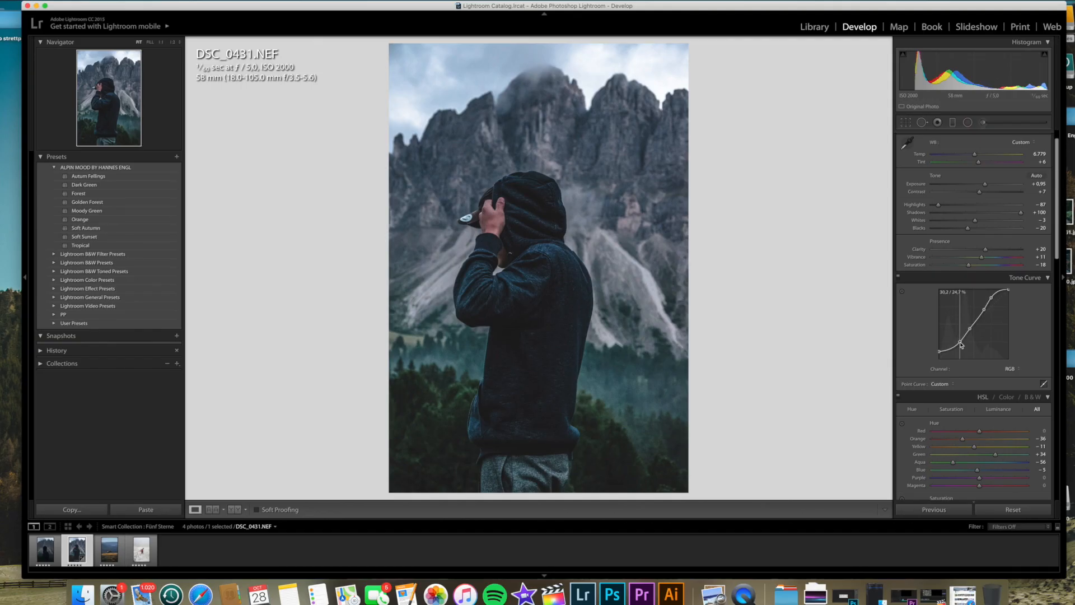
left_click_drag(961, 344, 960, 346)
left_click_drag(960, 345, 960, 345)
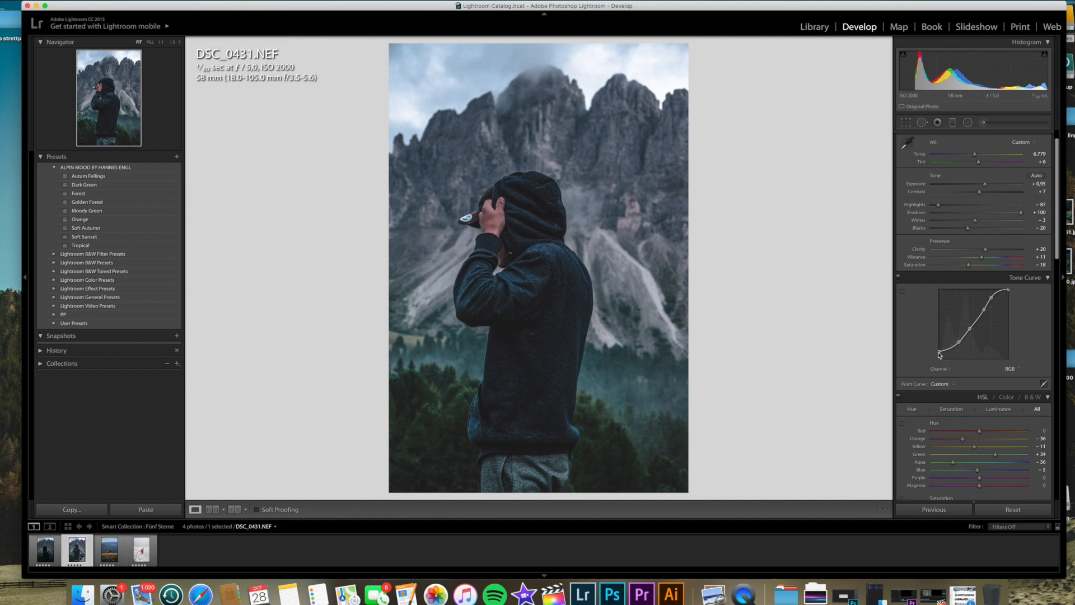
left_click_drag(940, 354, 939, 352)
scroll(959, 365, "up", 1)
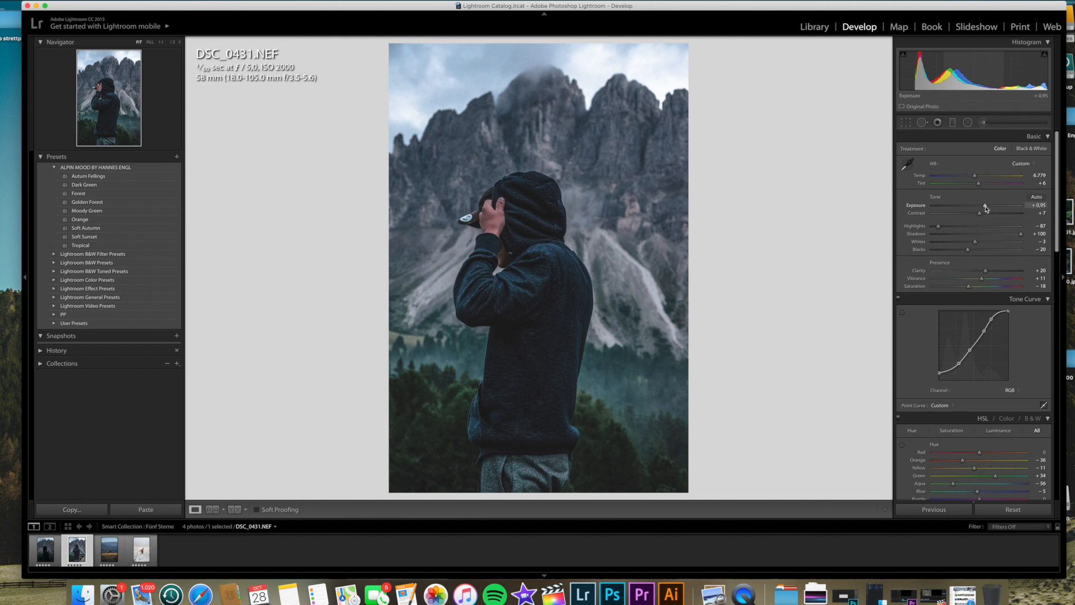
left_click_drag(985, 206, 988, 207)
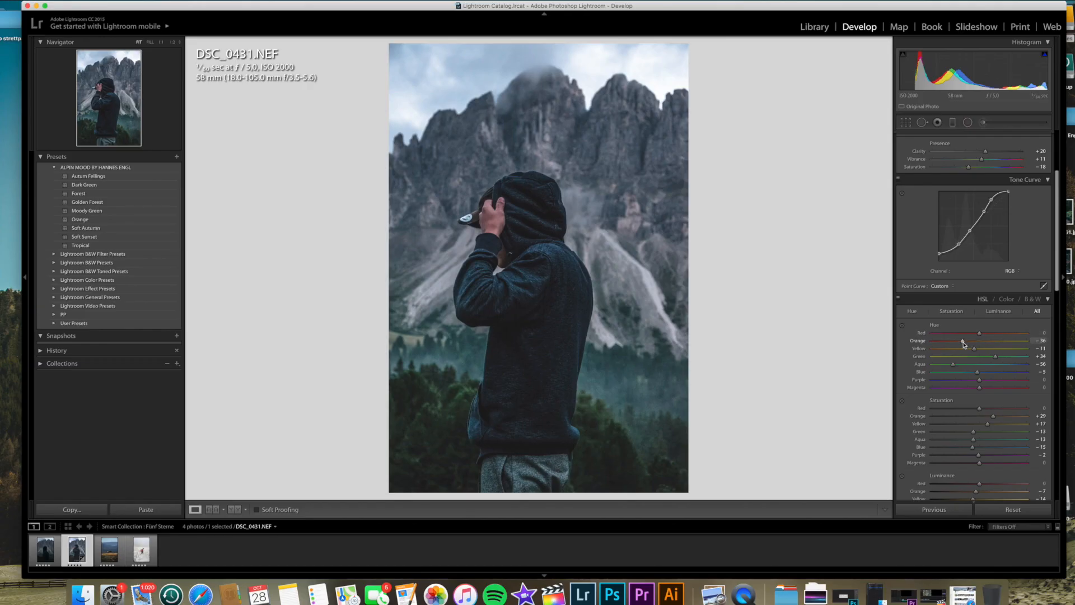
Set the red hue to +44, orange hue to +28 and red saturation to −41, and lower the saturation of the green and aqua tones.
scroll(964, 344, "down", 3)
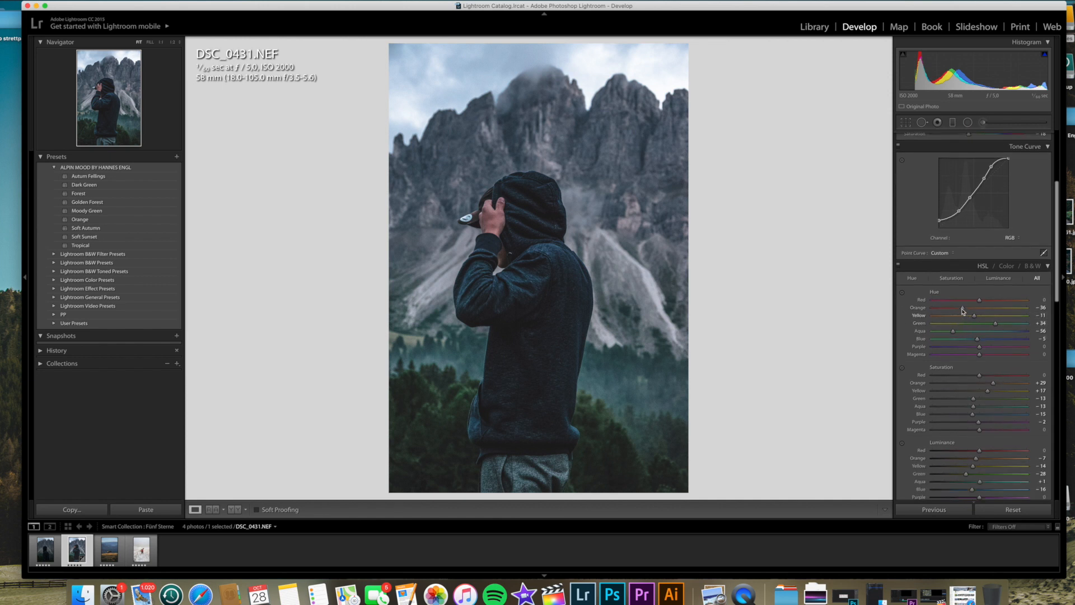
left_click_drag(963, 308, 1002, 309)
mouse_move(974, 376)
left_mouse_down()
mouse_move(963, 375)
mouse_move(983, 382)
mouse_move(973, 383)
left_mouse_up()
left_click(234, 510)
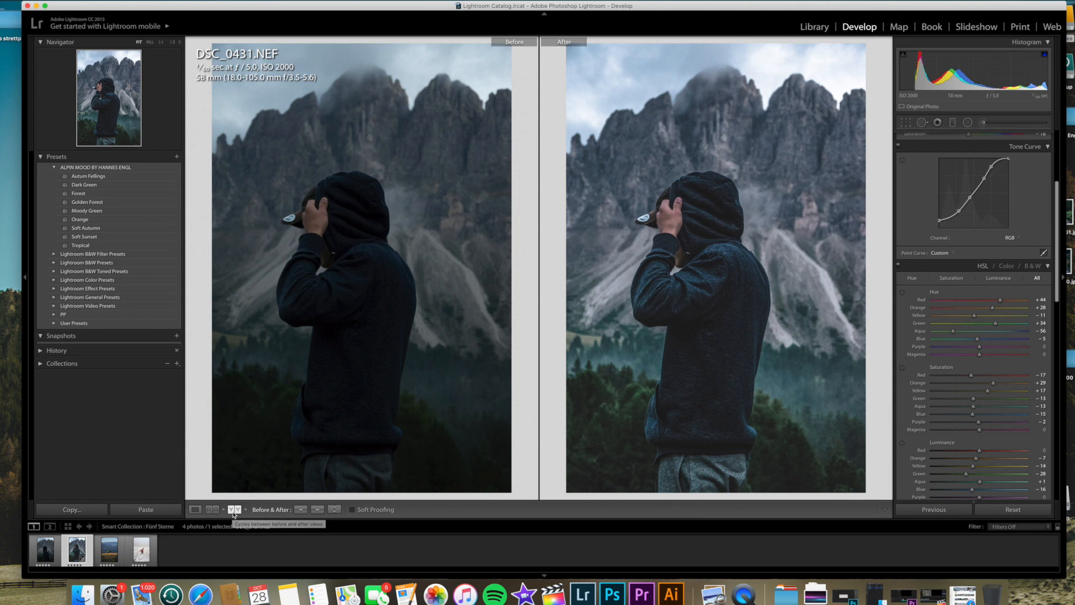
left_click(195, 510)
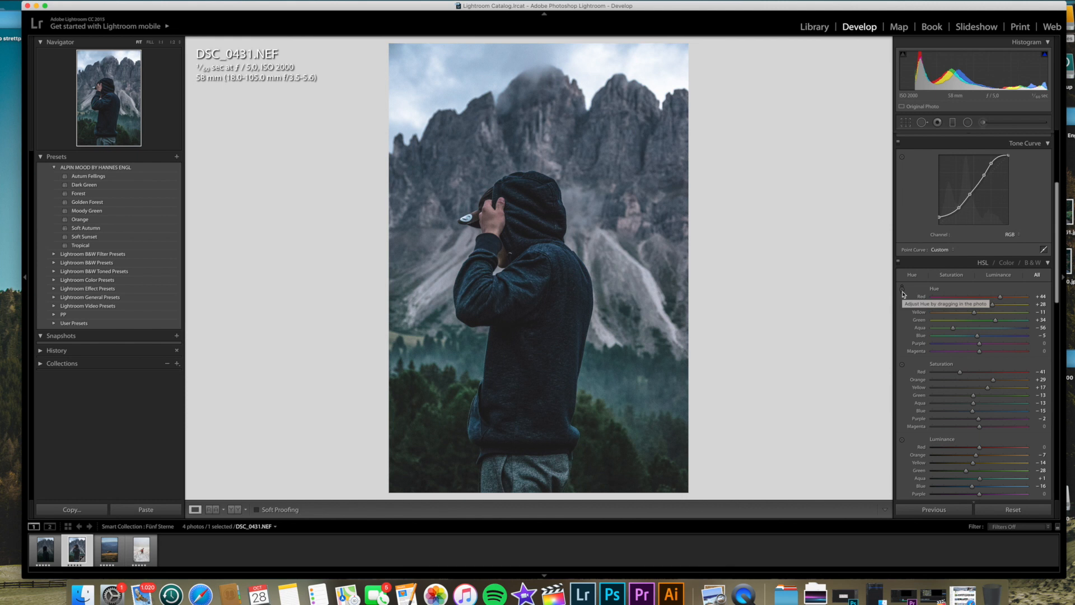
scroll(986, 386, "down", 1)
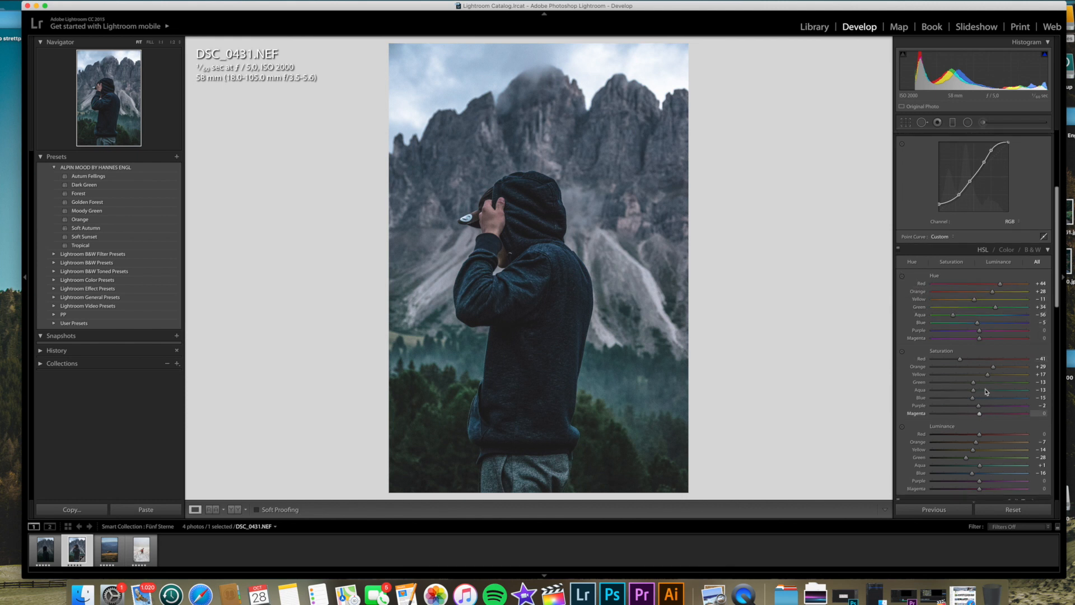
mouse_move(975, 385)
left_mouse_down()
mouse_move(1003, 385)
mouse_move(960, 395)
left_mouse_up()
Reduce the sharpening amount to about 22 and set the luminance noise reduction to 8.
scroll(956, 396, "down", 5)
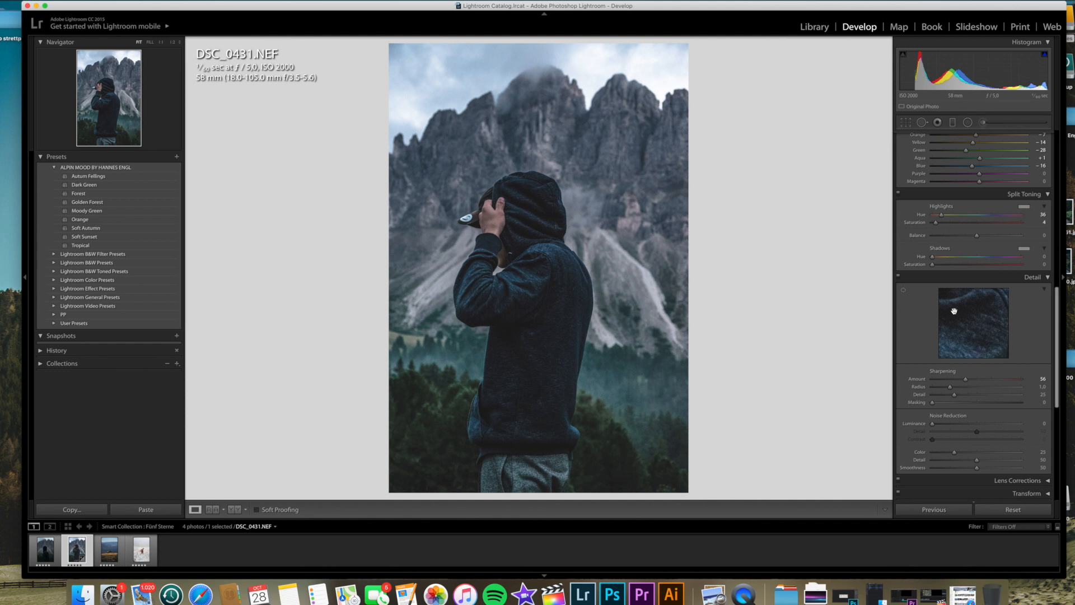
scroll(964, 330, "down", 2)
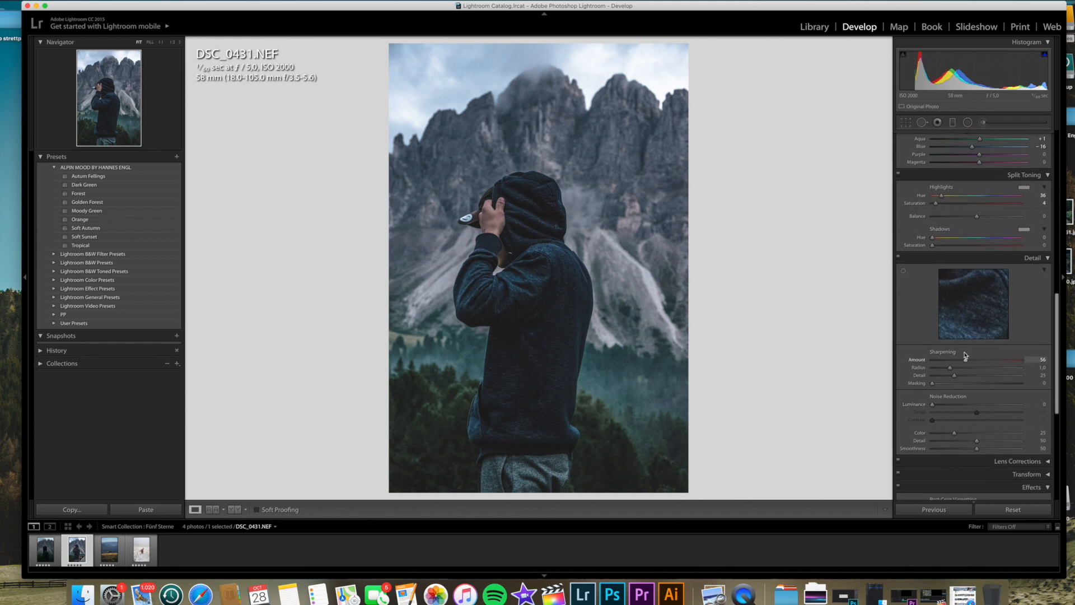
left_click_drag(966, 362, 946, 364)
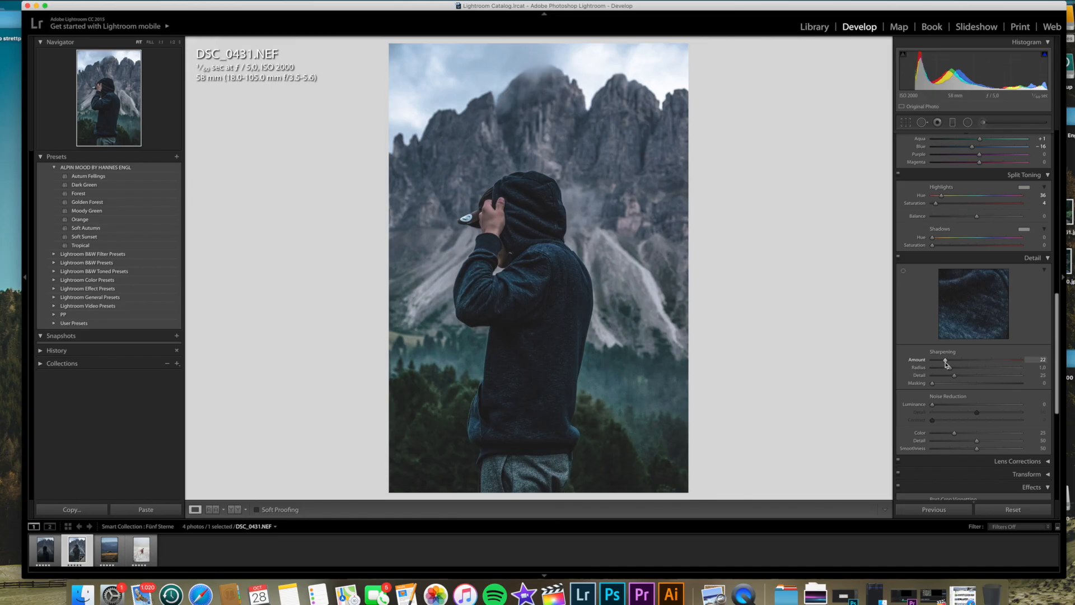
left_click_drag(946, 364, 945, 365)
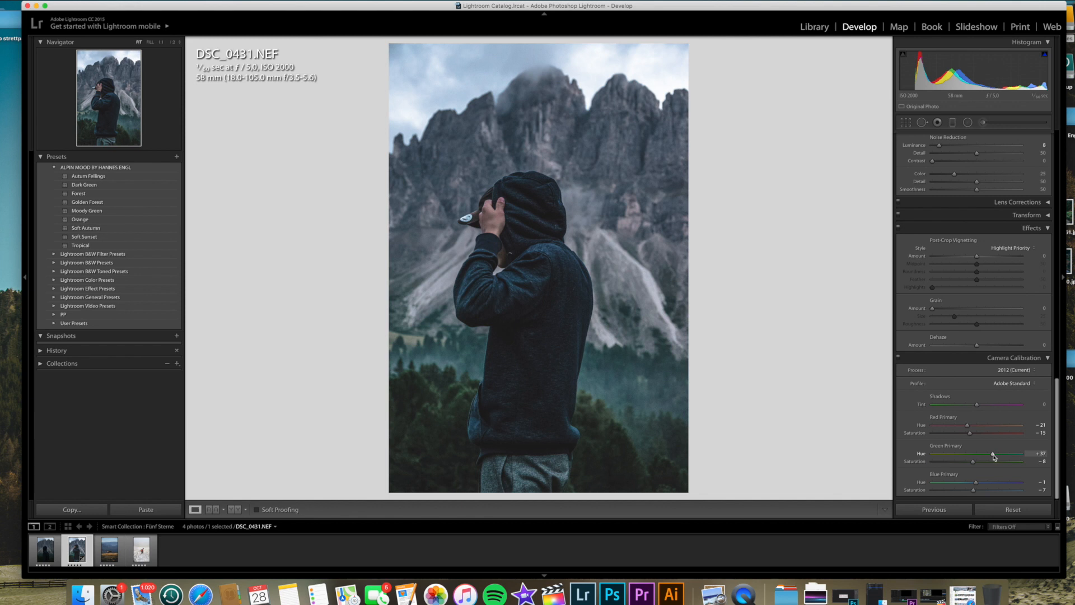
Set the green primary hue to +44 in the camera calibration and fine-tune the blue and red primaries.
mouse_move(995, 457)
left_mouse_down()
mouse_move(951, 458)
mouse_move(997, 455)
left_mouse_up()
scroll(977, 483, "up", 1)
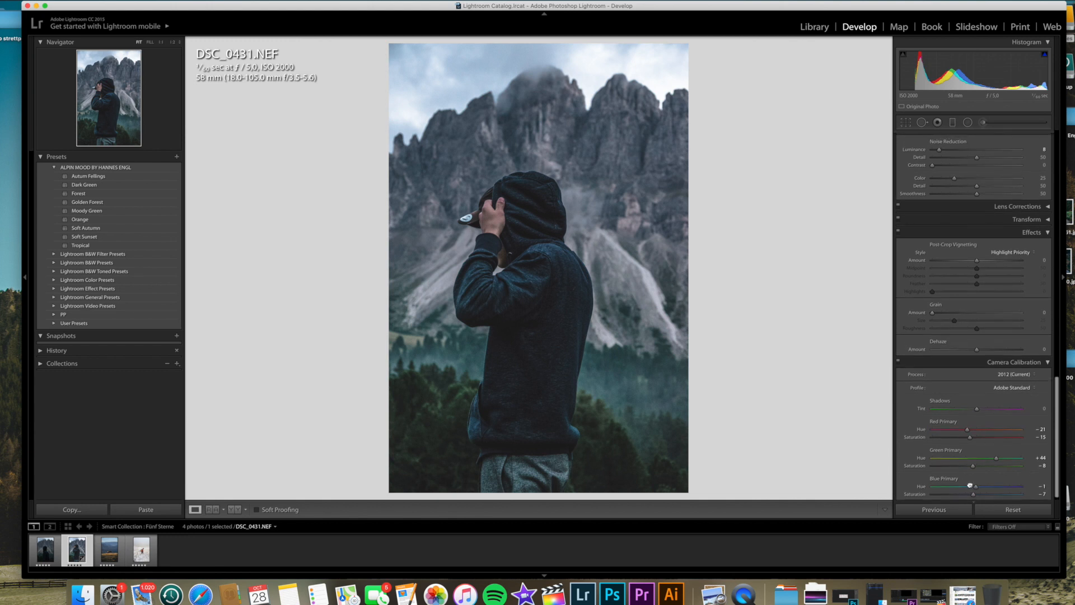
mouse_move(978, 490)
left_mouse_down()
mouse_move(965, 490)
mouse_move(978, 491)
left_mouse_up()
mouse_move(968, 433)
left_mouse_down()
mouse_move(984, 433)
mouse_move(971, 433)
left_mouse_up()
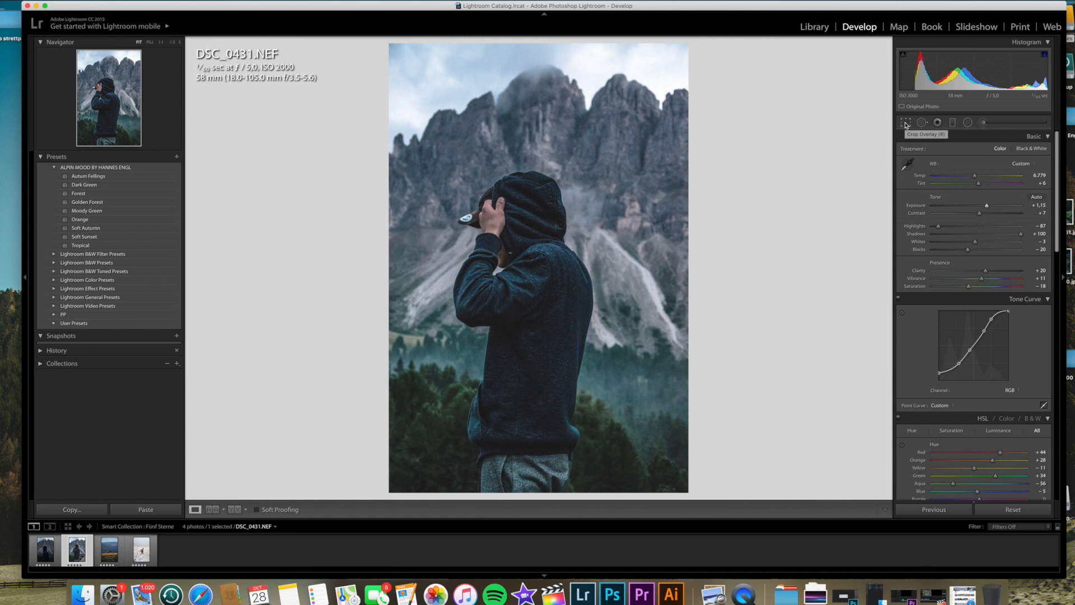
Crop the photo to the 4 x 5 / 8 x 10 aspect ratio, keeping the crop frame vertically centred.
left_click(907, 123)
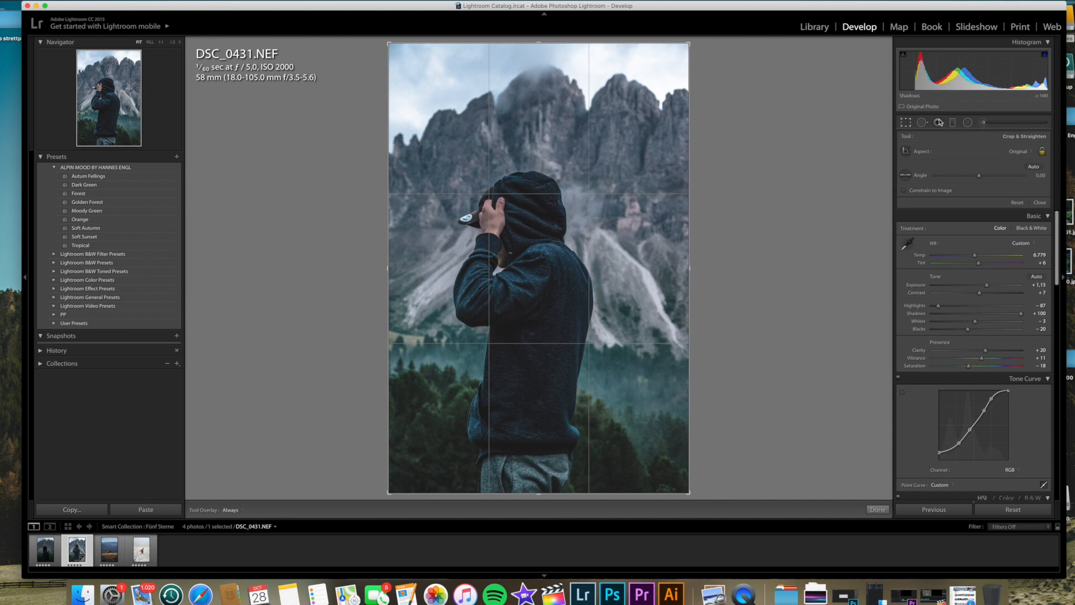
left_click(1020, 152)
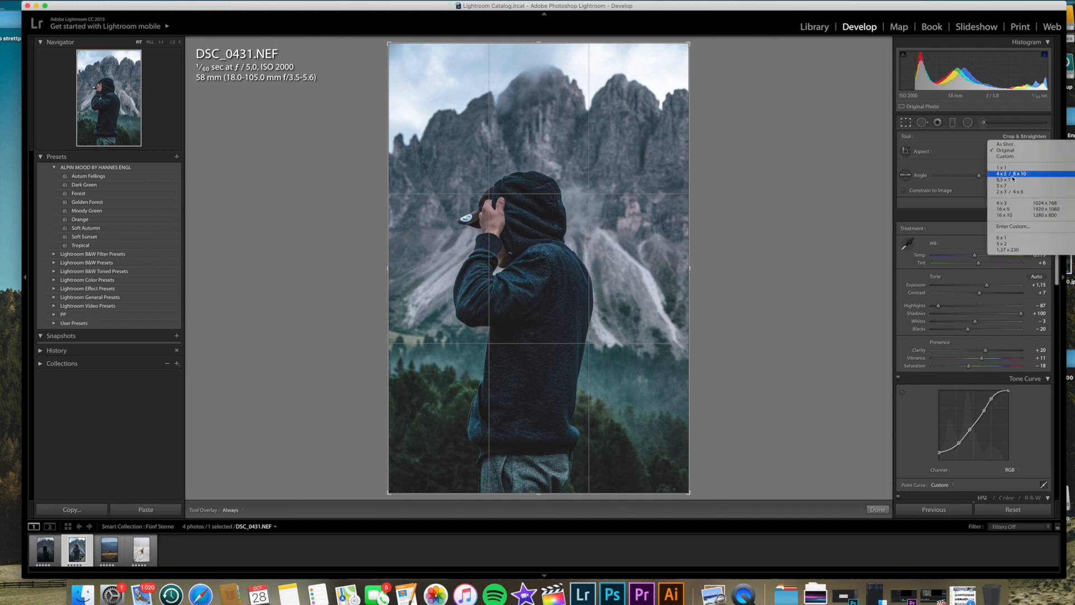
left_click(1015, 173)
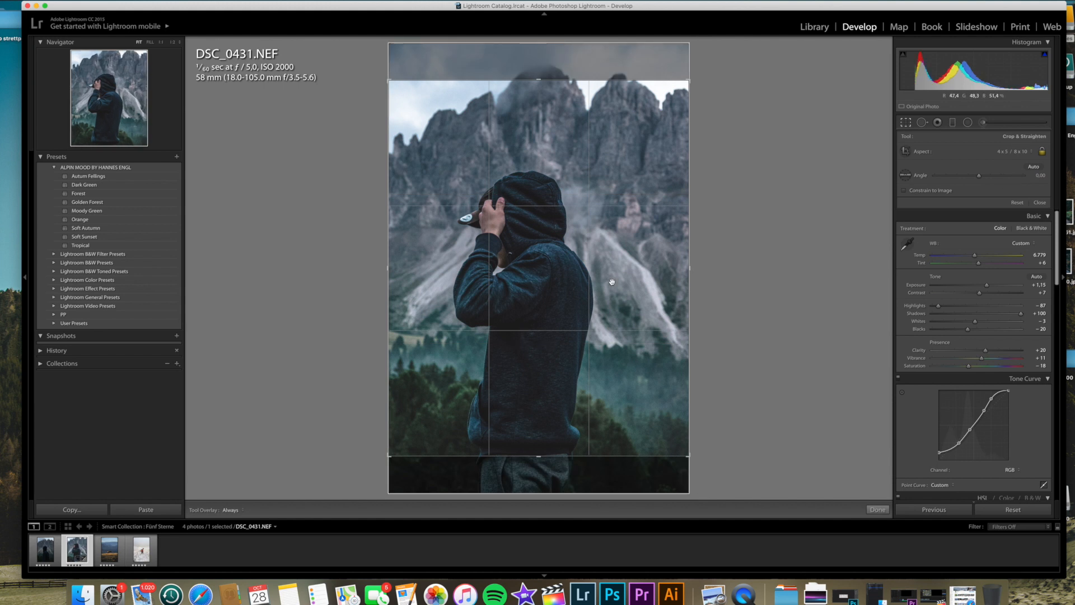
left_click_drag(612, 281, 583, 278)
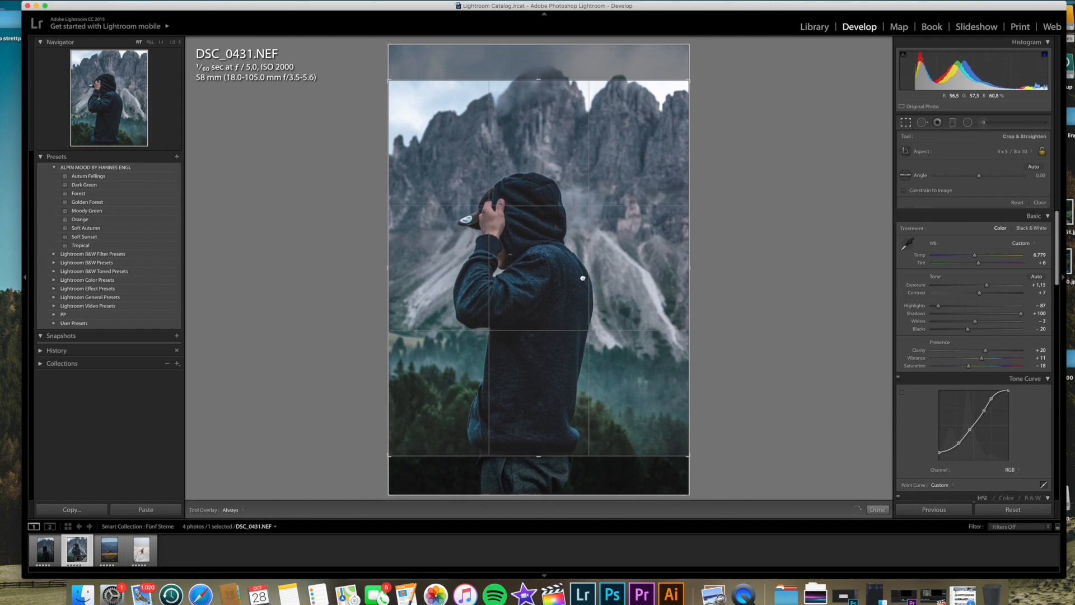
left_click_drag(583, 278, 583, 279)
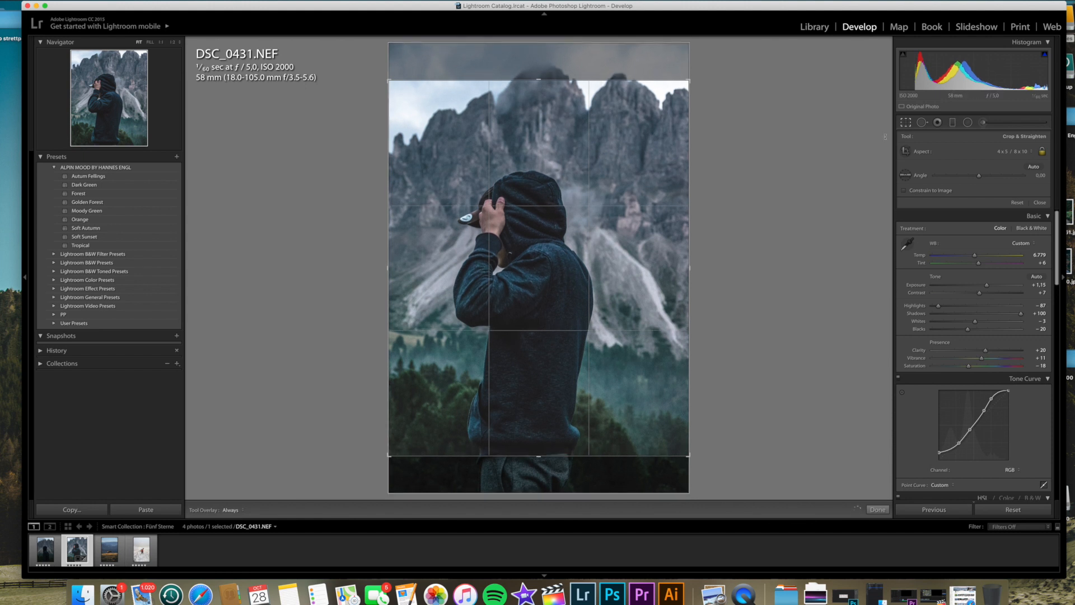
left_click(907, 125)
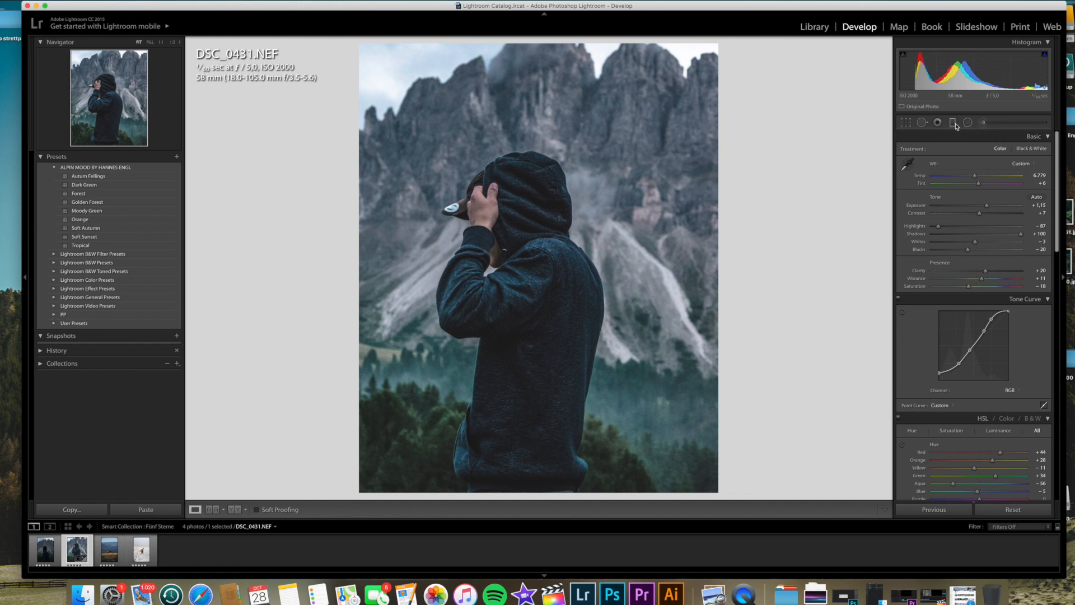
Draw a graduated filter with its temperature reset across the lower part of the photo and adjust its exposure, trying −0.60.
left_click(953, 122)
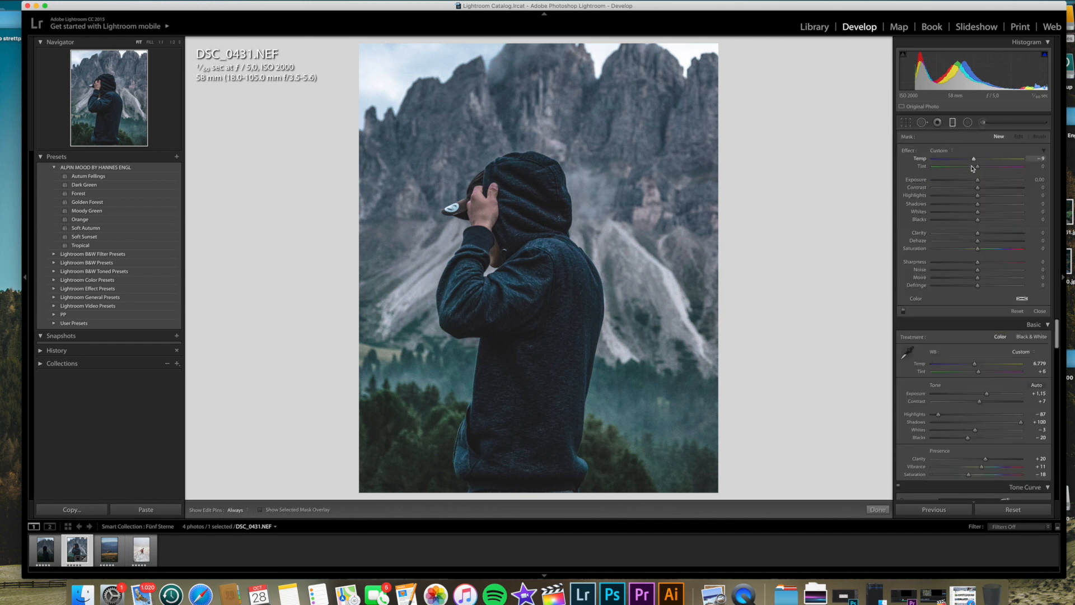
double_click(912, 158)
left_click_drag(529, 448, 528, 423)
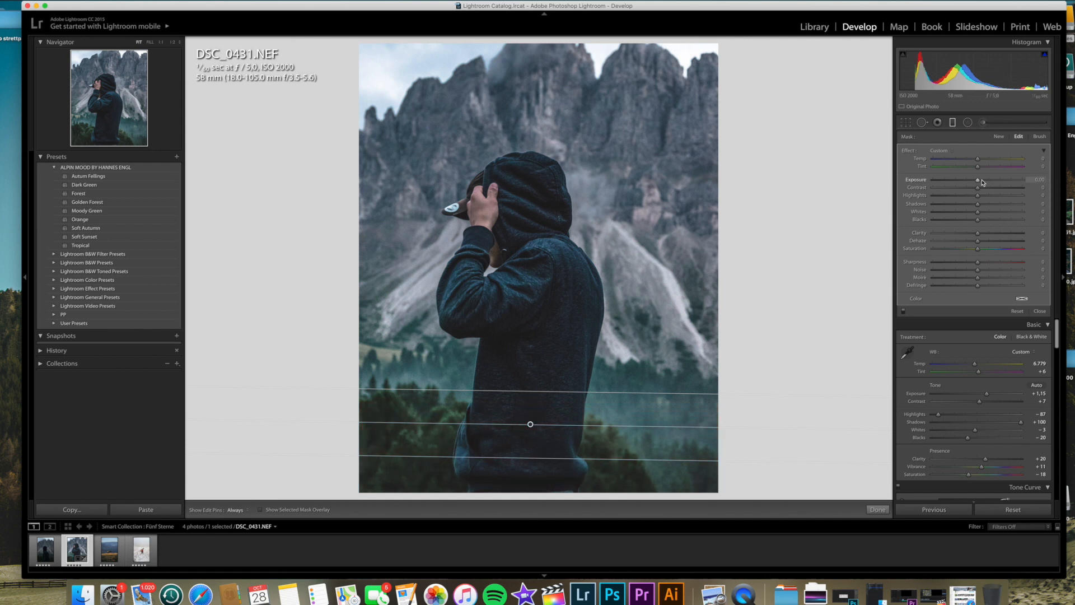
left_click_drag(979, 182, 973, 182)
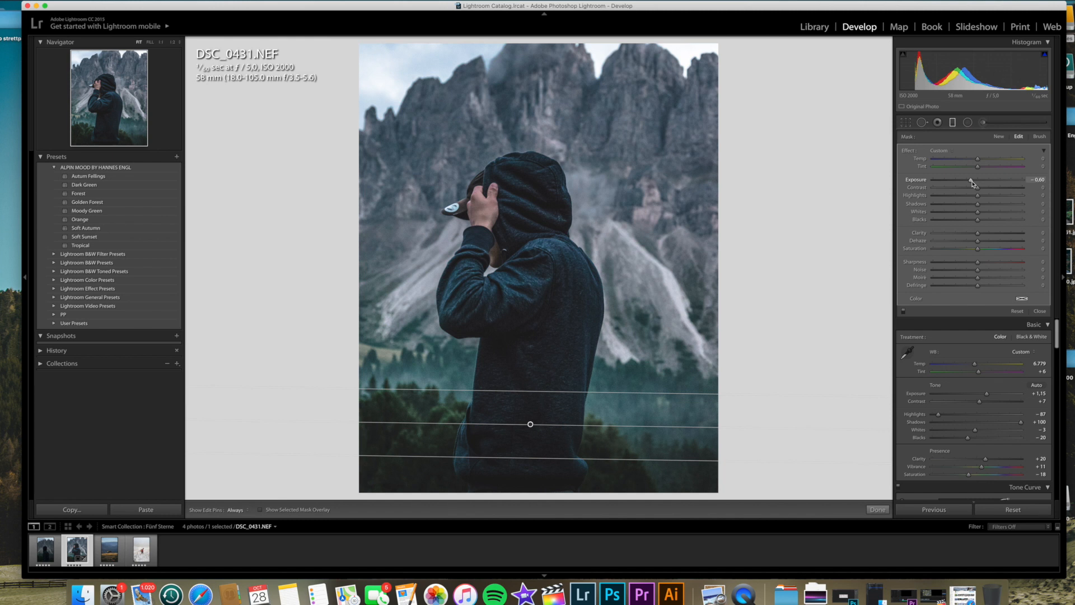
left_click_drag(972, 183, 977, 183)
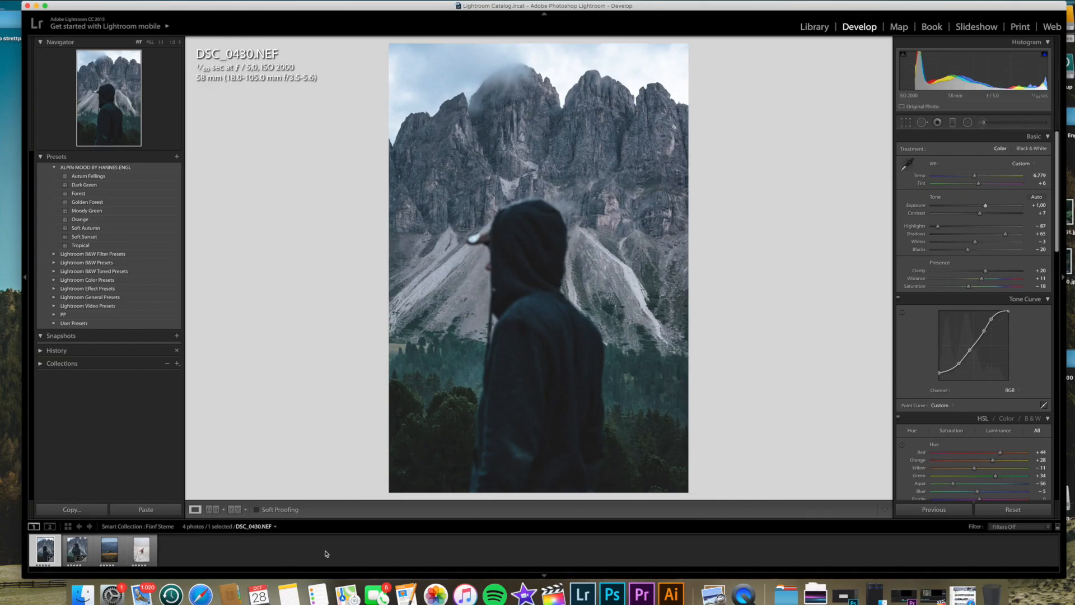
Open the hiker photo DSC_0133.NEF, try the Tropical preset on it and undo the preset.
left_click(140, 550)
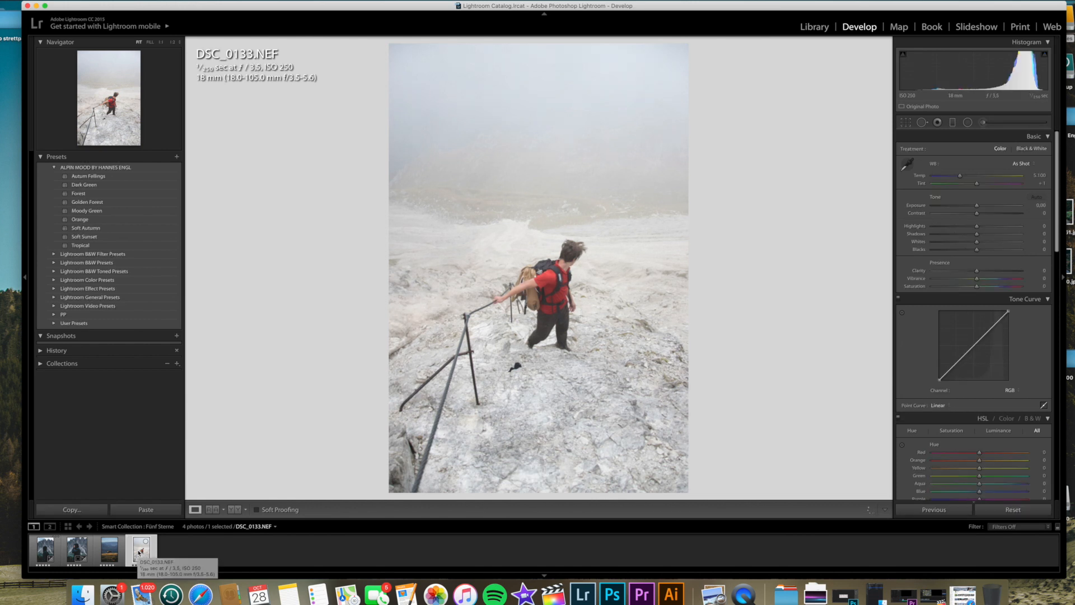
left_click(81, 245)
key("super+z")
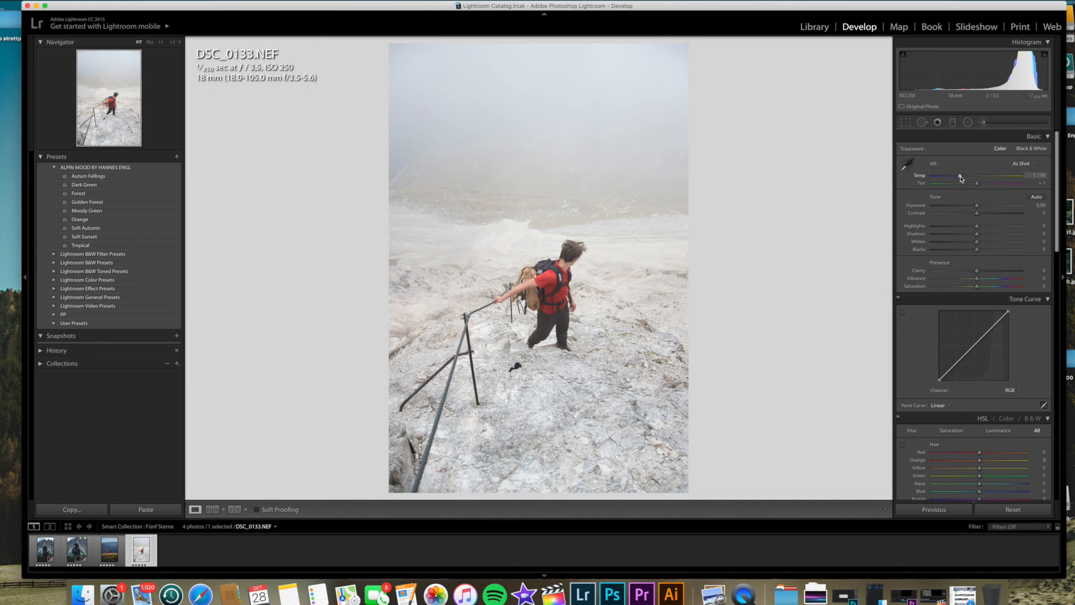
Set exposure −0.55, contrast +25, highlights −76, shadows +67, whites −71, blacks −49 and temperature 5,377, comparing the photo before and after.
mouse_move(977, 228)
left_mouse_down()
mouse_move(942, 227)
mouse_move(966, 250)
mouse_move(953, 254)
mouse_move(1007, 238)
mouse_move(986, 215)
left_mouse_up()
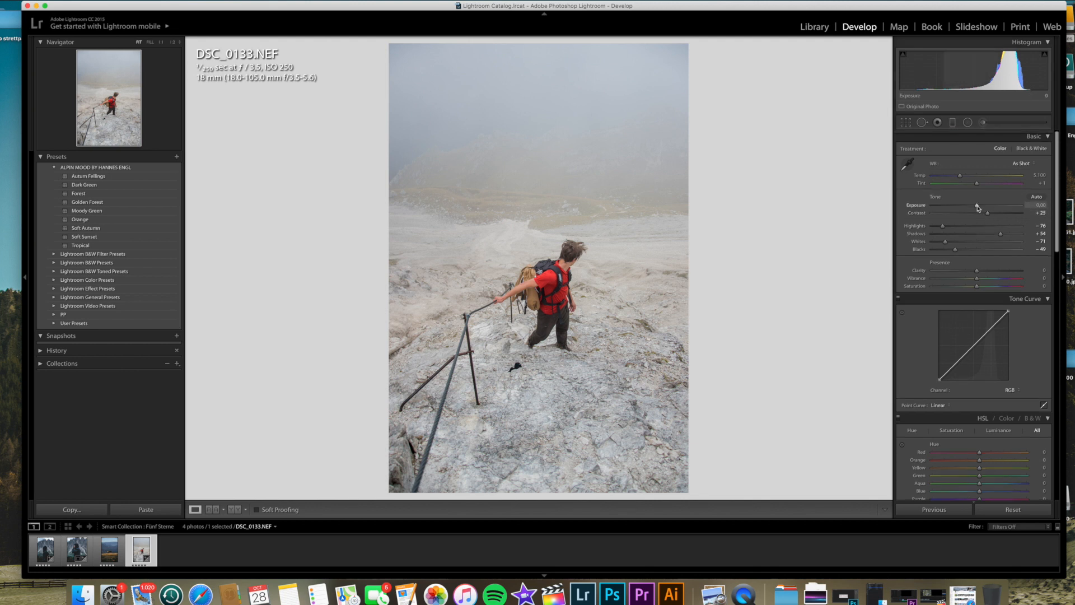
left_click_drag(978, 207, 974, 210)
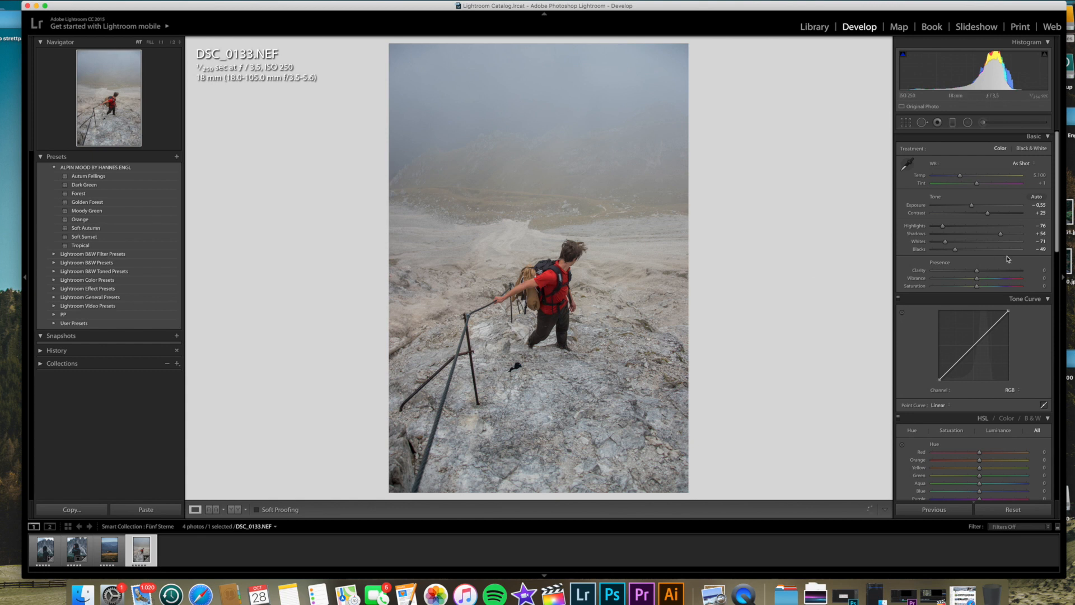
mouse_move(1001, 234)
left_mouse_down()
mouse_move(1024, 236)
mouse_move(1008, 235)
left_mouse_up()
left_click(236, 510)
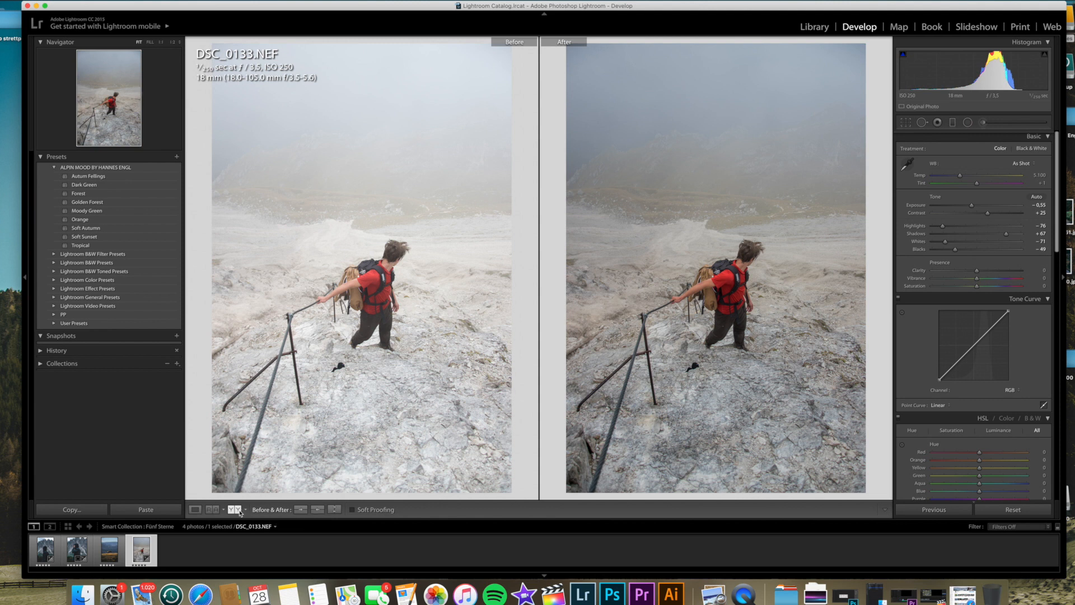
left_click(195, 510)
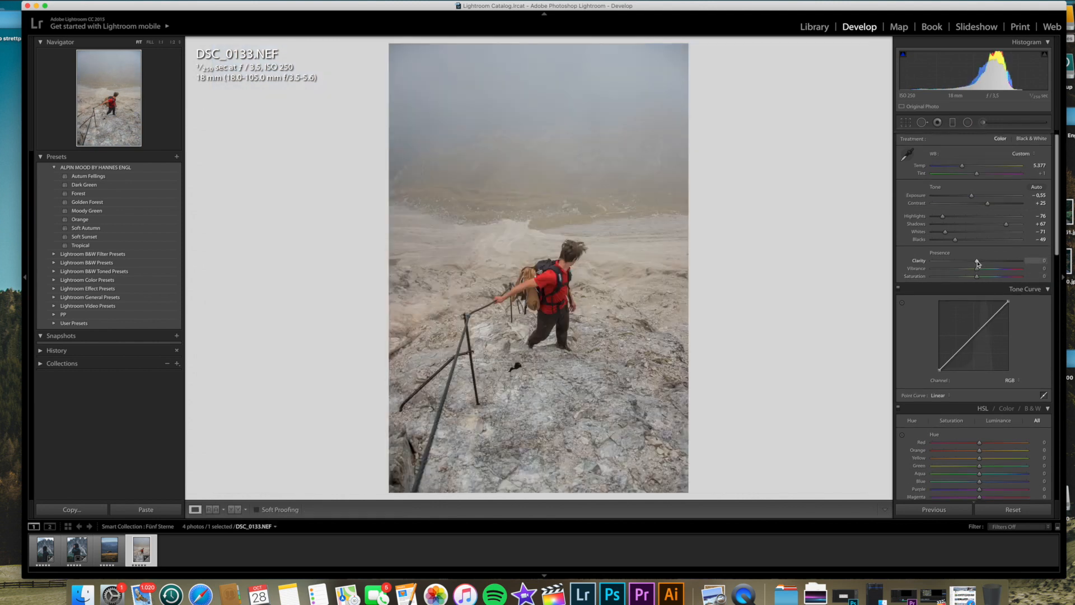
Set the clarity to +27, the vibrance to +9 and the saturation to −10.
left_click_drag(978, 263, 990, 264)
left_click_drag(984, 272, 982, 273)
Add a shadow point to the RGB tone curve, lift its black point for a faded look, and raise the shadows to +76.
left_click_drag(939, 370, 952, 357)
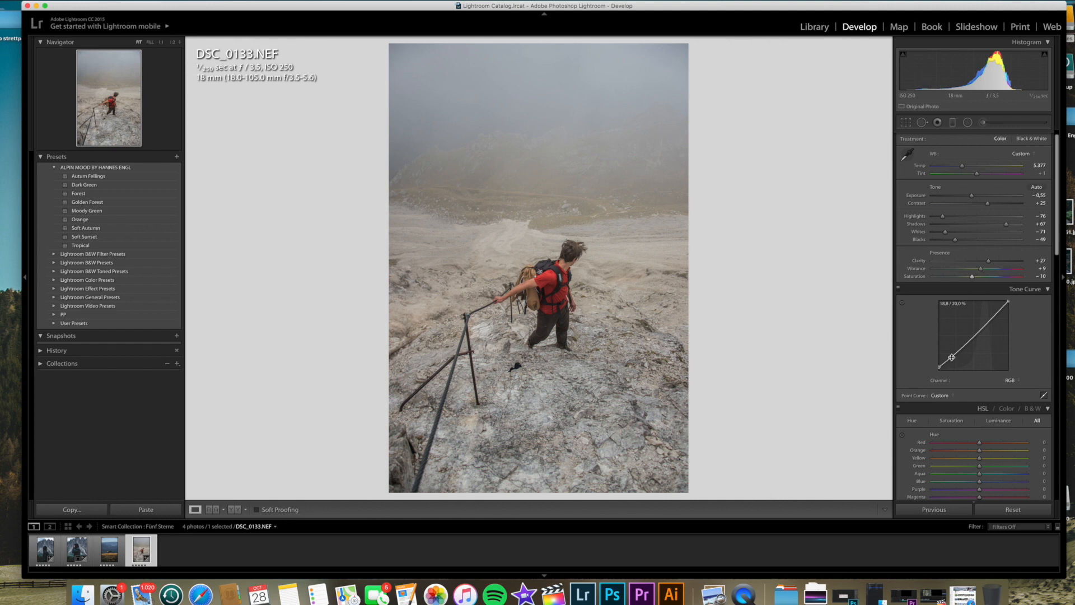
left_click_drag(942, 368, 940, 366)
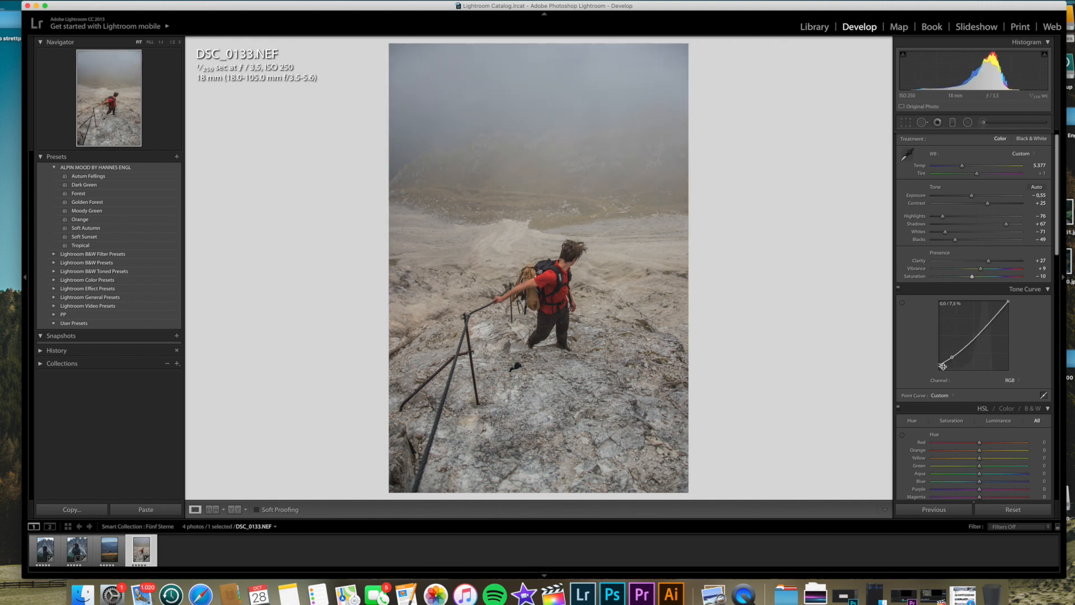
left_click_drag(1006, 224, 1015, 227)
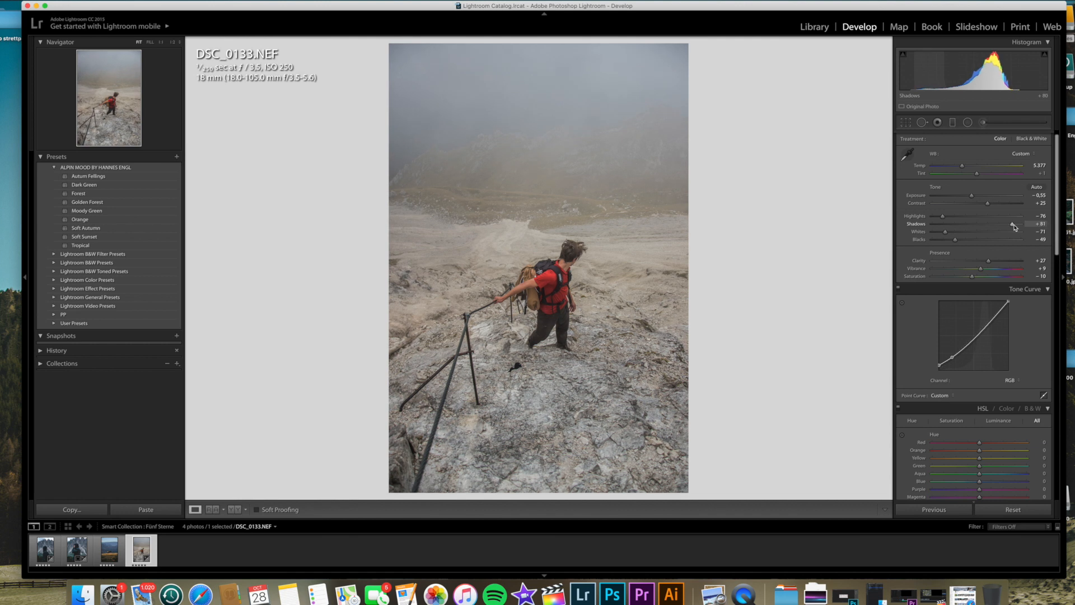
Set the red hue to +13 and the orange hue to −7, with red saturation −18 and orange saturation −11.
scroll(989, 303, "down", 2)
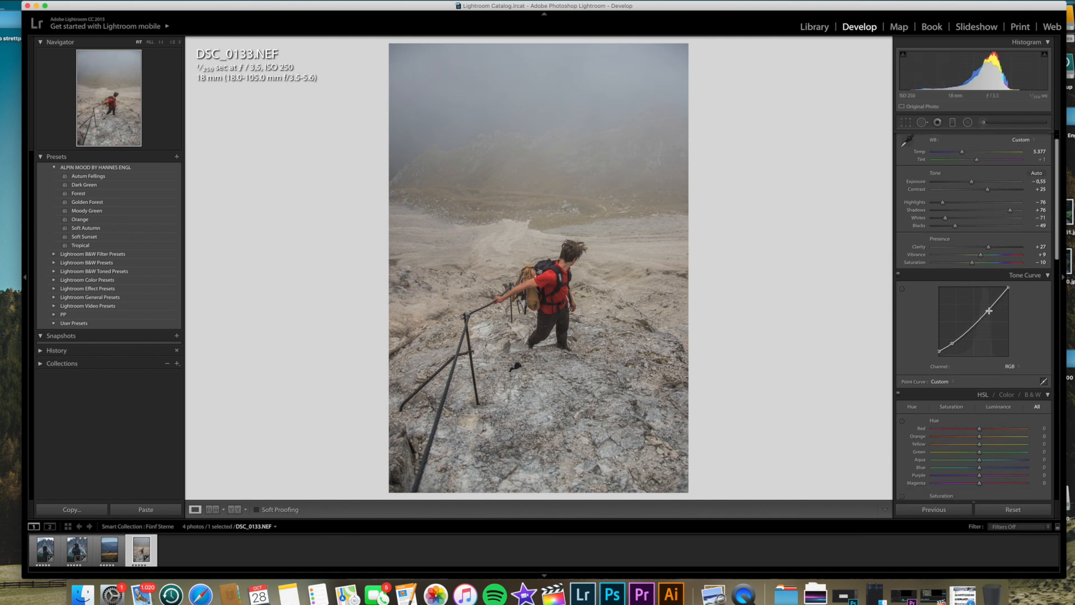
scroll(989, 310, "down", 3)
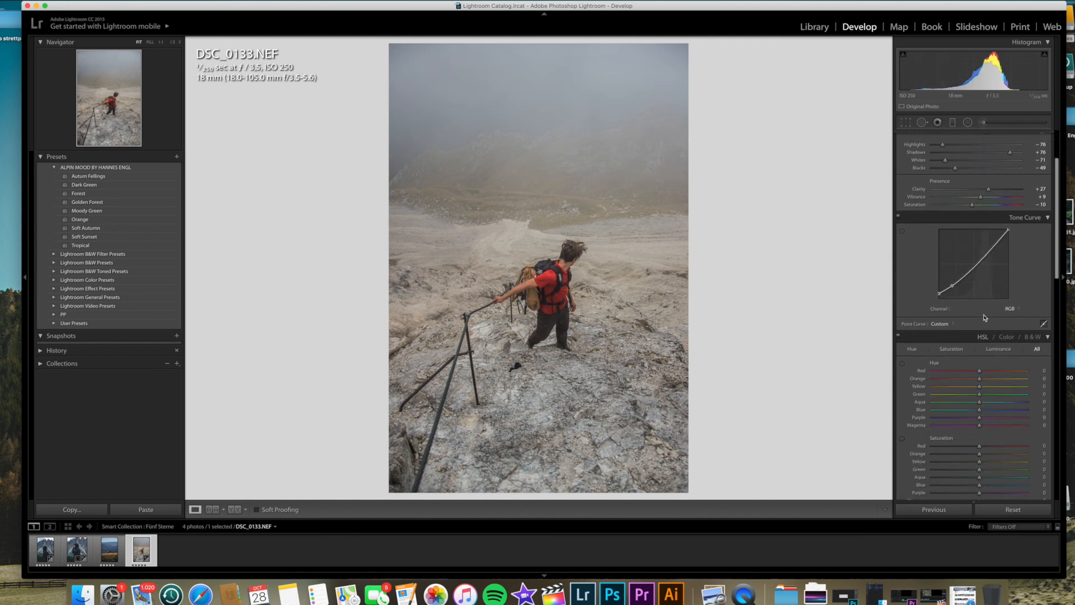
scroll(986, 318, "down", 4)
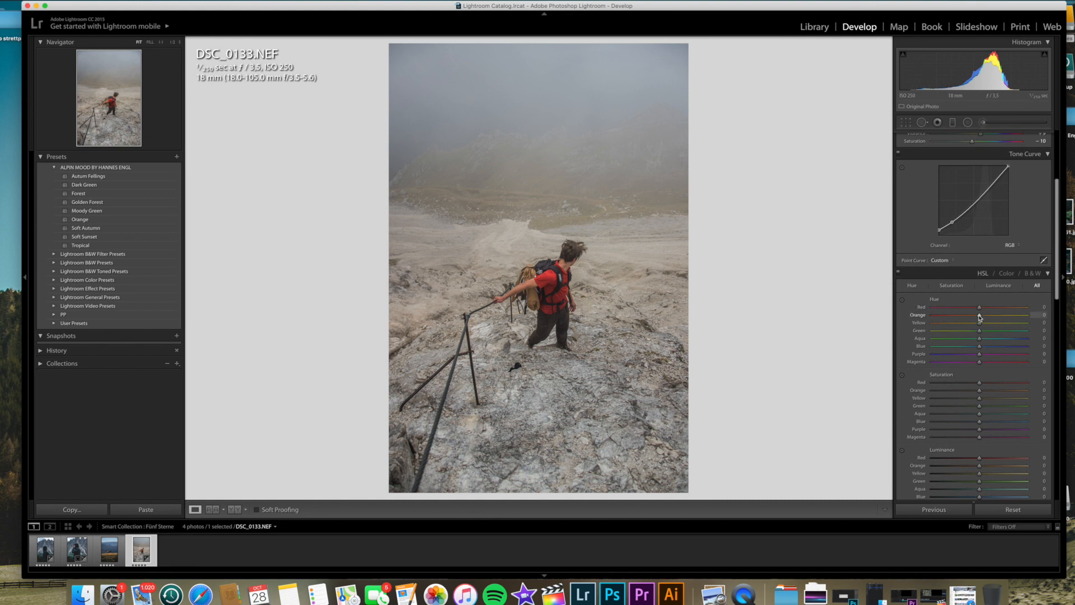
left_click_drag(999, 318, 972, 321)
scroll(987, 316, "down", 3)
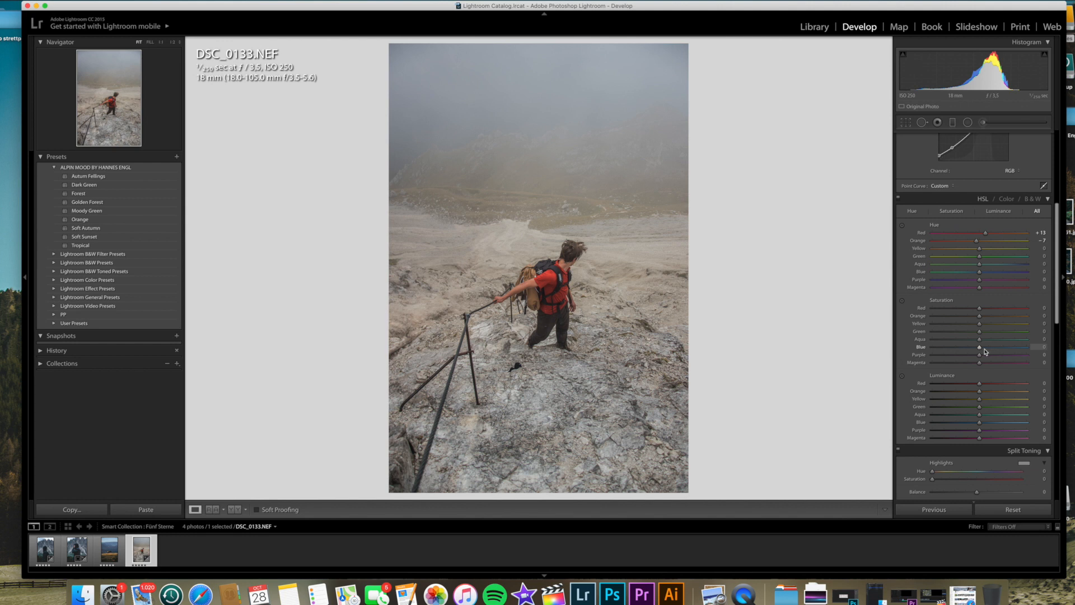
scroll(986, 352, "down", 1)
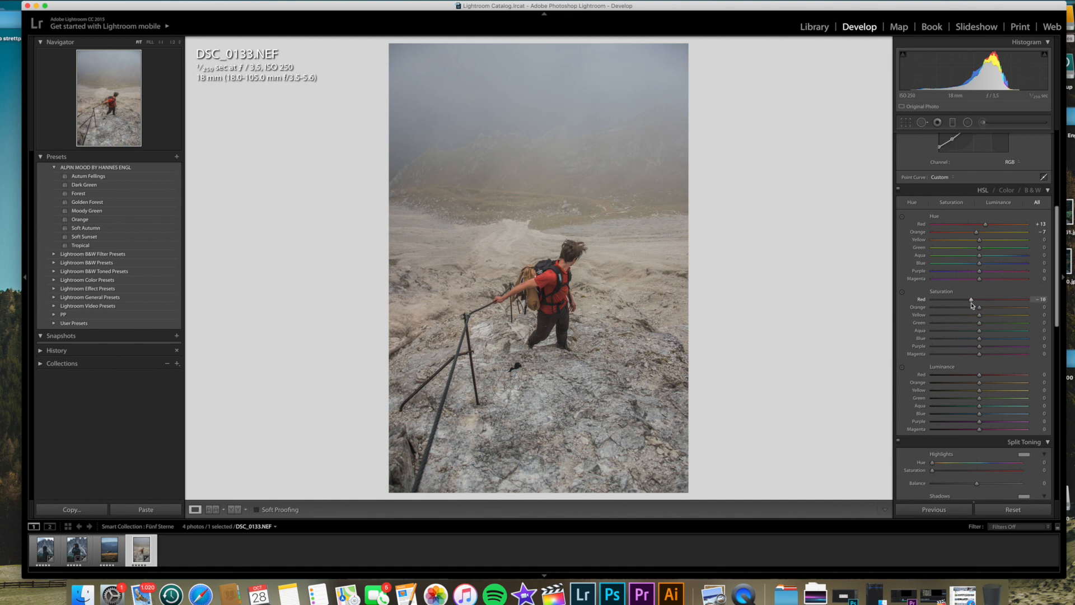
left_click_drag(971, 310, 972, 313)
Lower the blue primary hue to about −22 in the camera calibration.
scroll(975, 315, "down", 10)
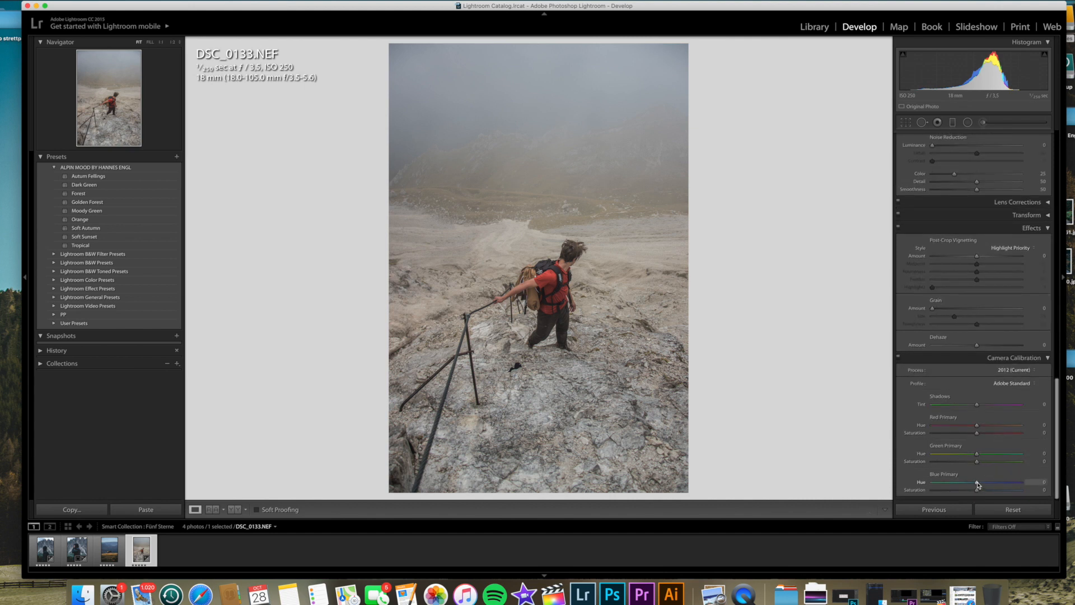
left_click_drag(975, 485, 967, 490)
Crop the hiker photo to the 4 x 5 / 8 x 10 aspect ratio, shifting the photo upward so mostly foggy sky is trimmed.
scroll(969, 453, "up", 10)
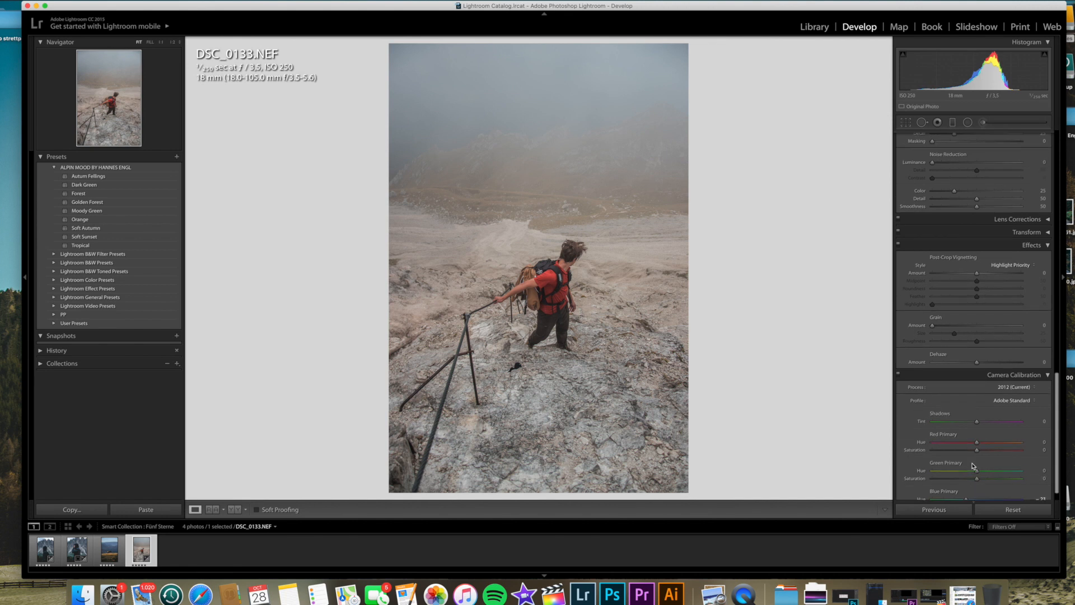
scroll(966, 427, "up", 5)
left_click(906, 123)
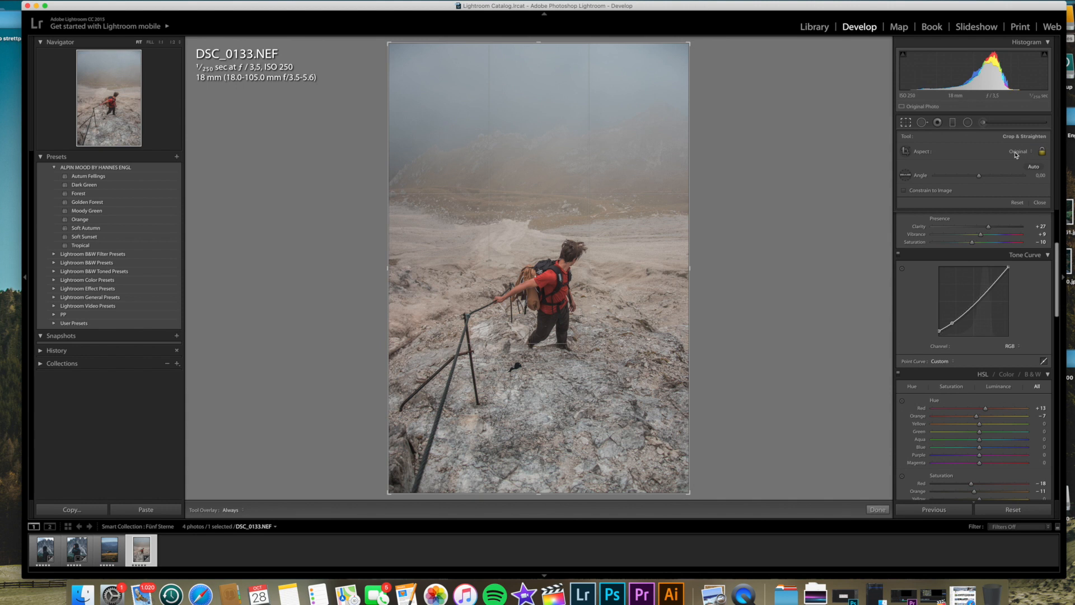
left_click(999, 141)
left_click(1011, 175)
left_click_drag(625, 245, 625, 222)
left_click(907, 122)
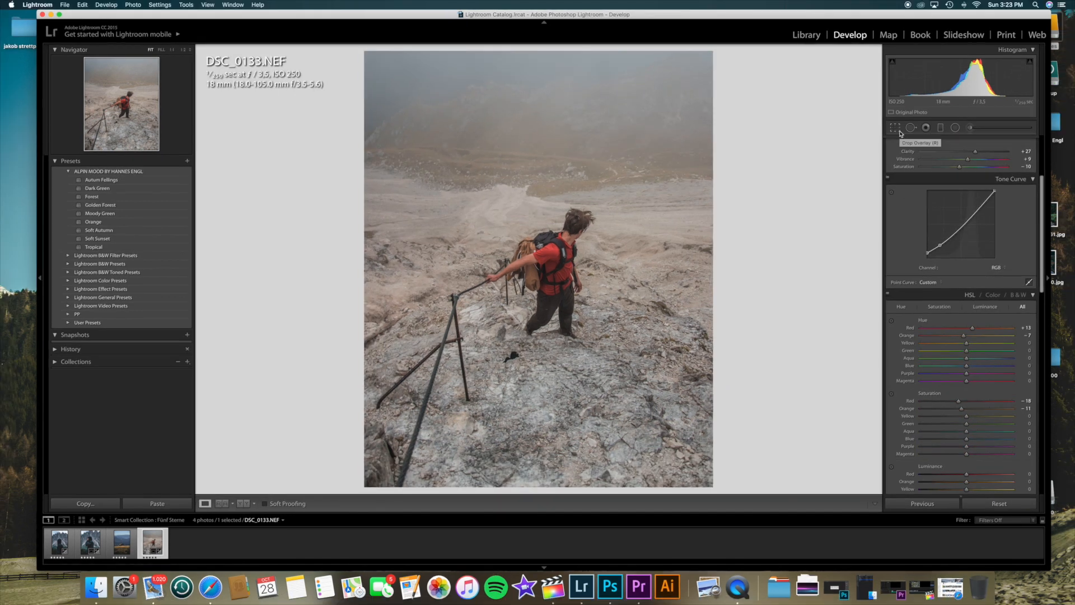
Raise the exposure of the cropped photo slightly to −0.50.
scroll(952, 190, "up", 5)
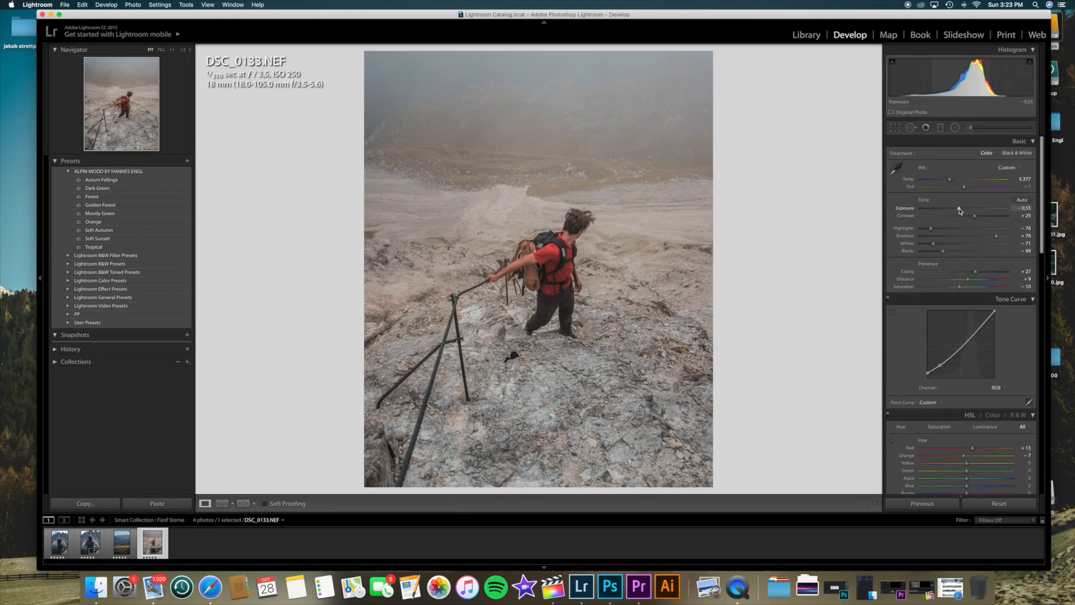
left_click_drag(960, 210, 961, 211)
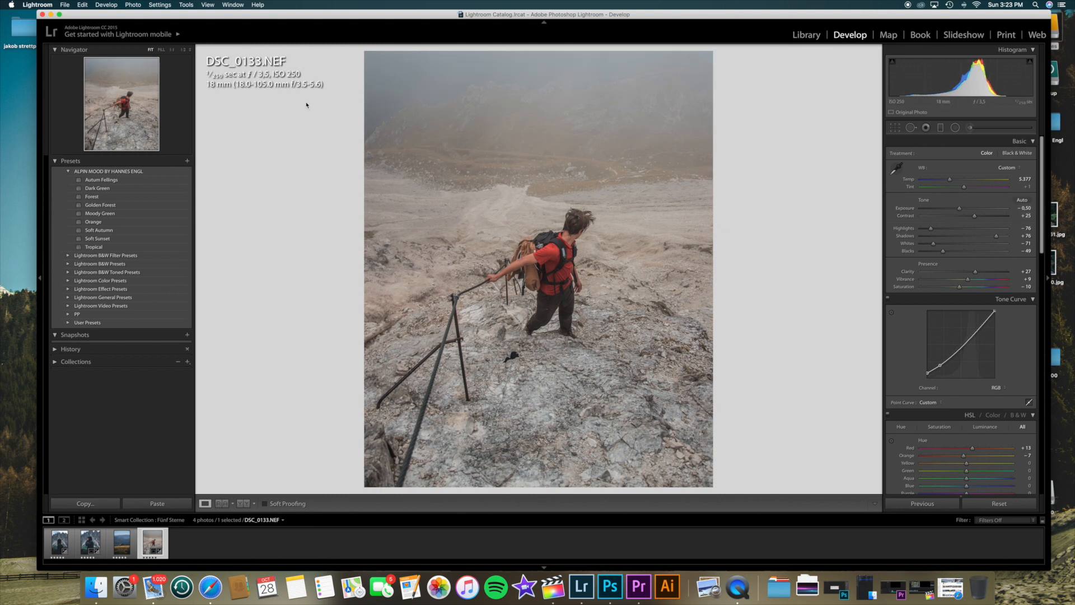
Export the photo to the hard drive, into a subfolder of the Pictures folder, keeping its original file name.
left_click(65, 5)
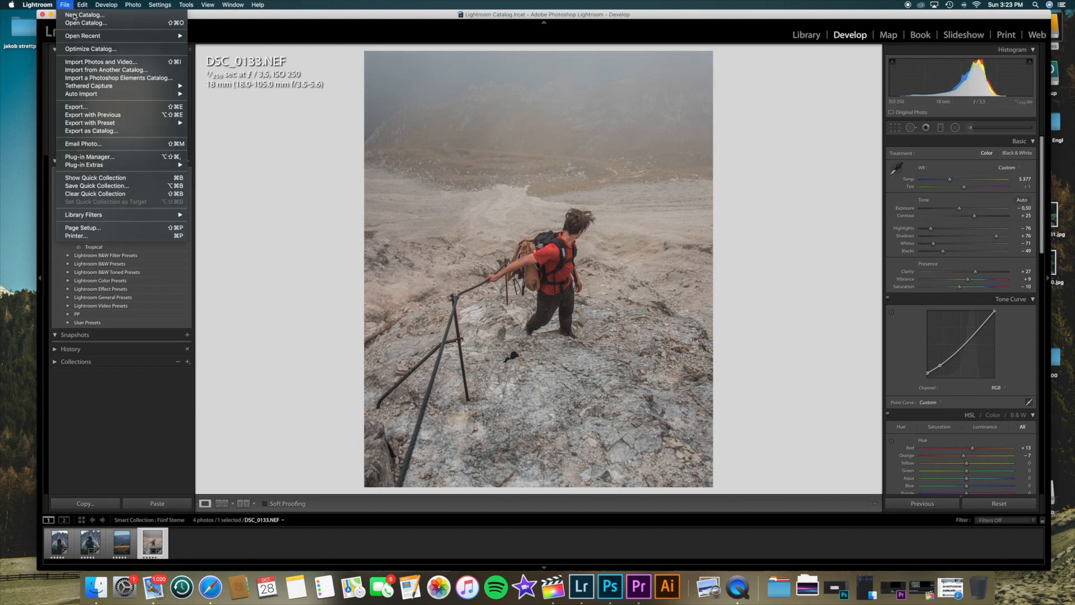
left_click(130, 110)
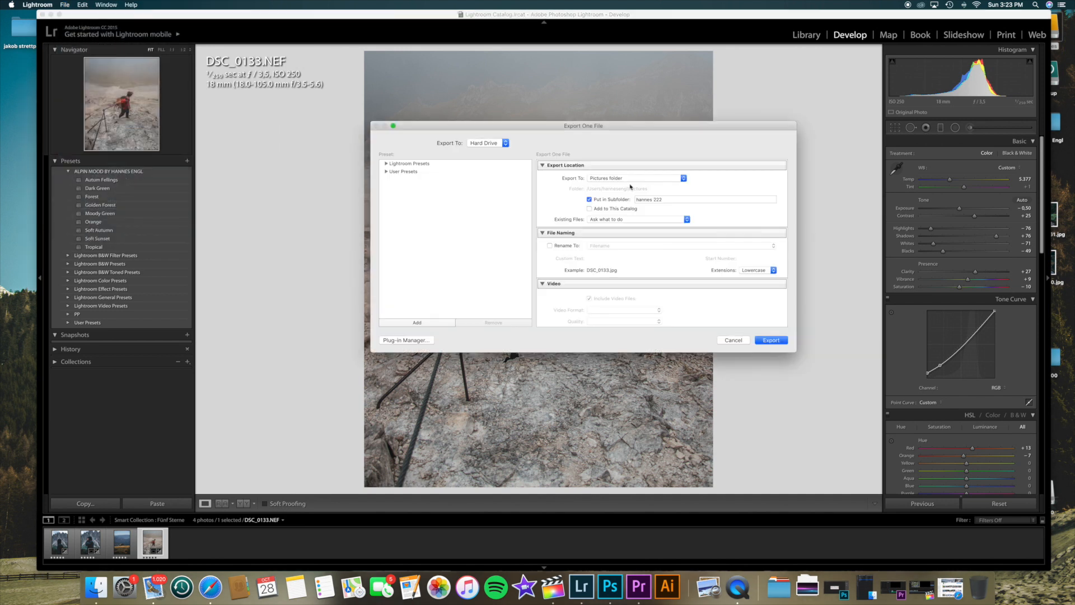
left_click(673, 199)
left_click(785, 343)
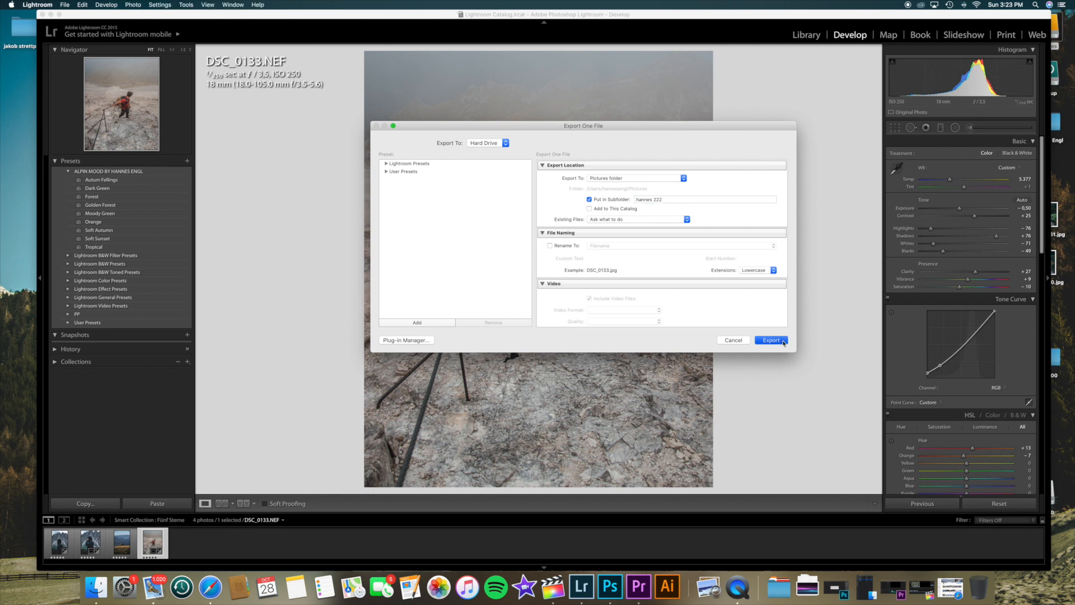
Minimise the Lightroom window and switch to Finder to locate the exported photo.
left_click(51, 15)
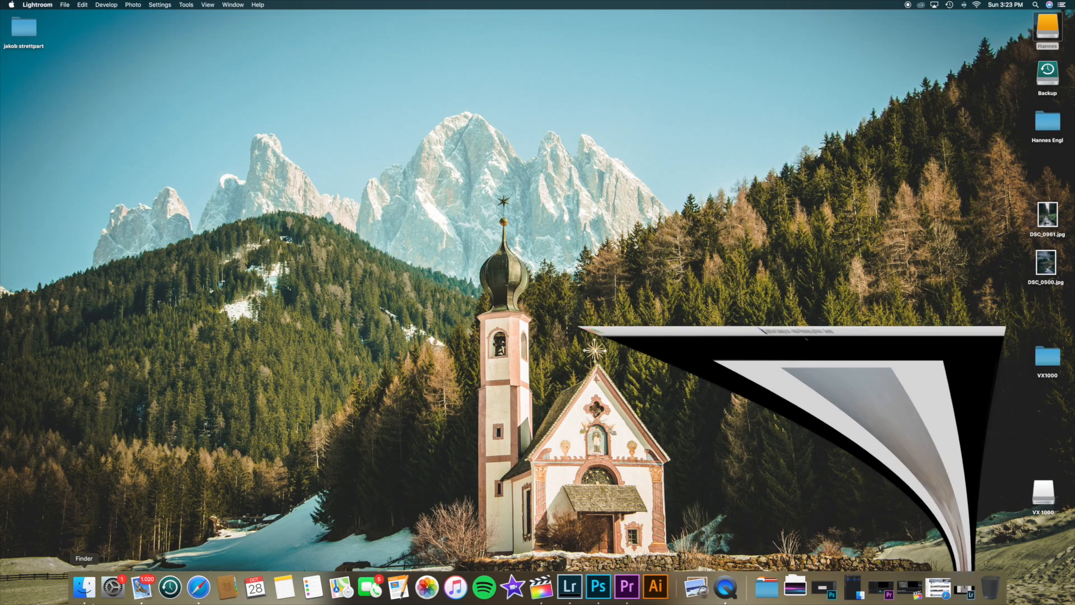
left_click(82, 587)
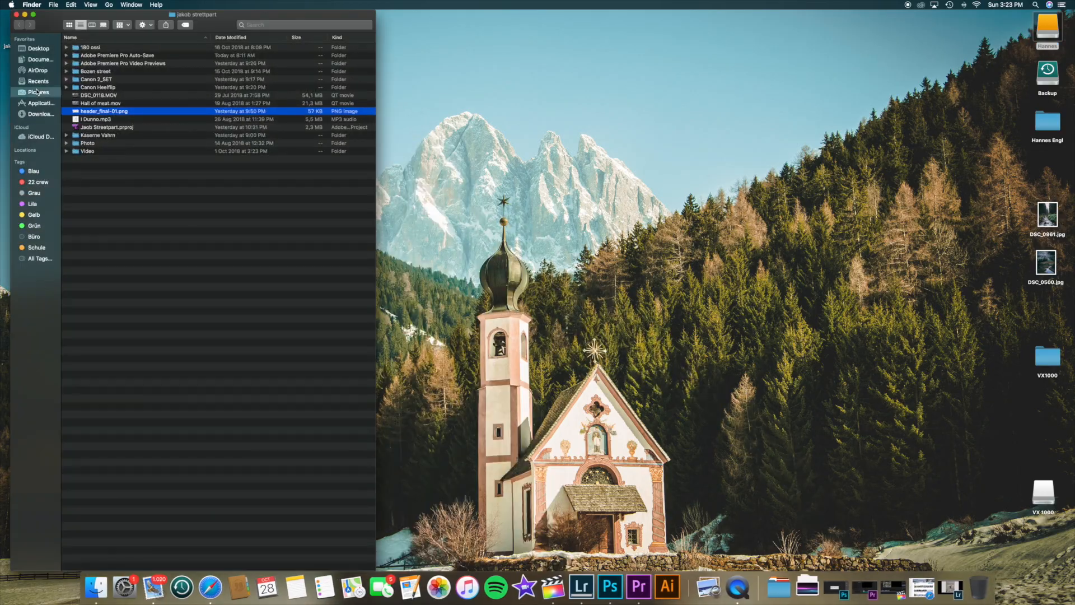